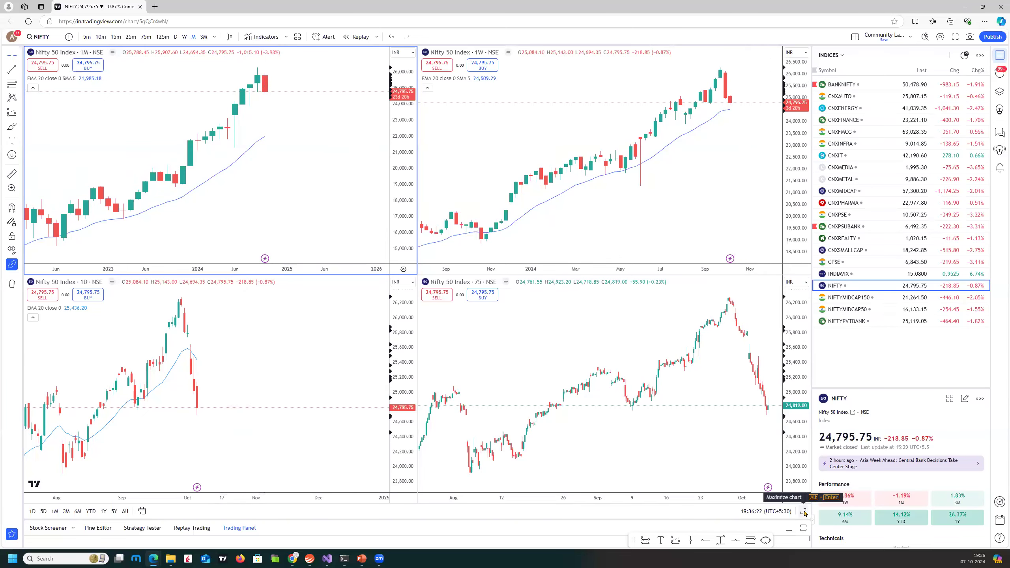
- On the maximized monthly Nifty chart, draw a price range over the January–July 2024 base and apply the MDZ template
left_click(803, 512)
scroll(577, 294, "up", 3)
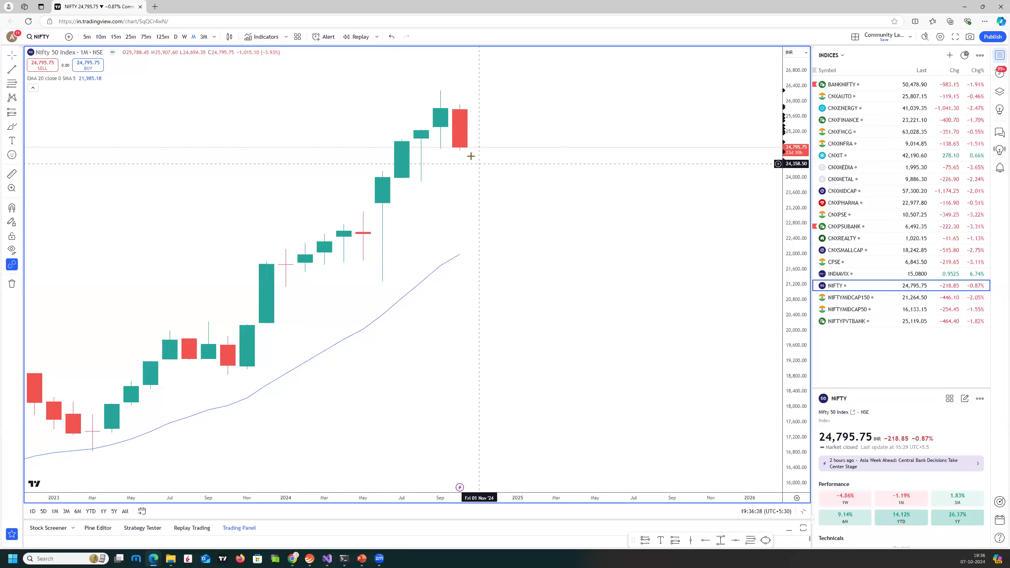
scroll(314, 225, "down", 3)
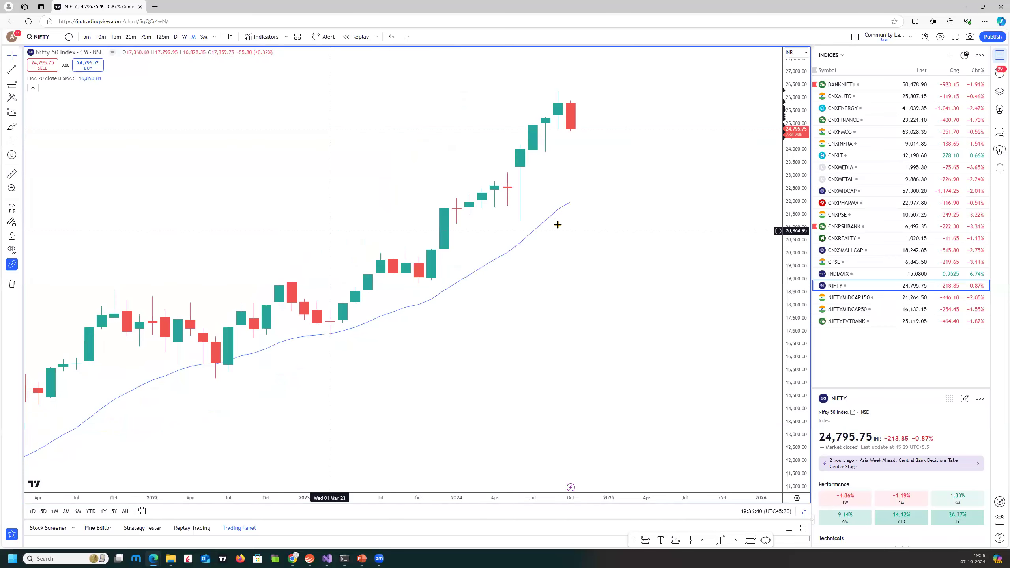
left_click(18, 114)
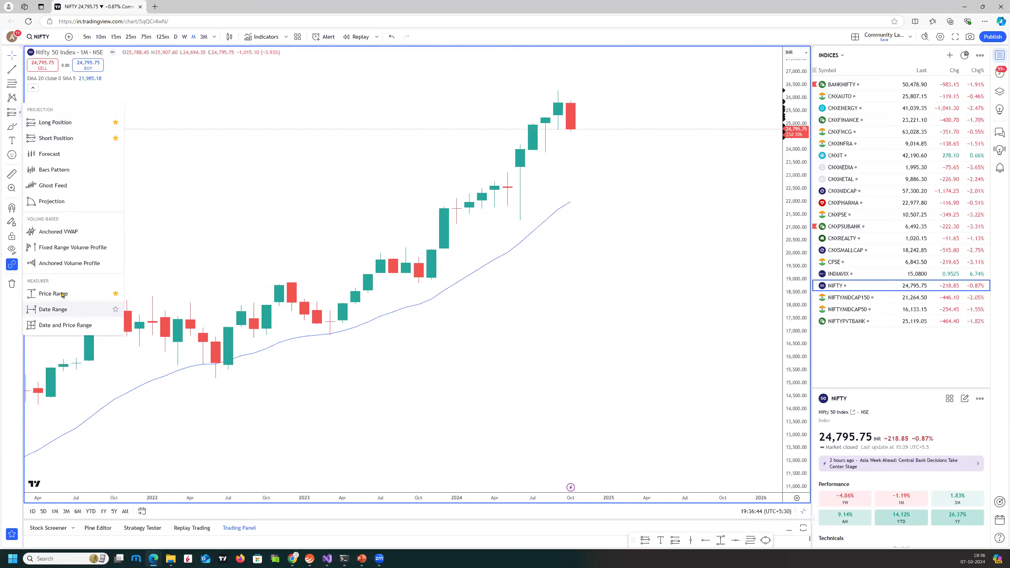
left_click(59, 293)
left_click(455, 197)
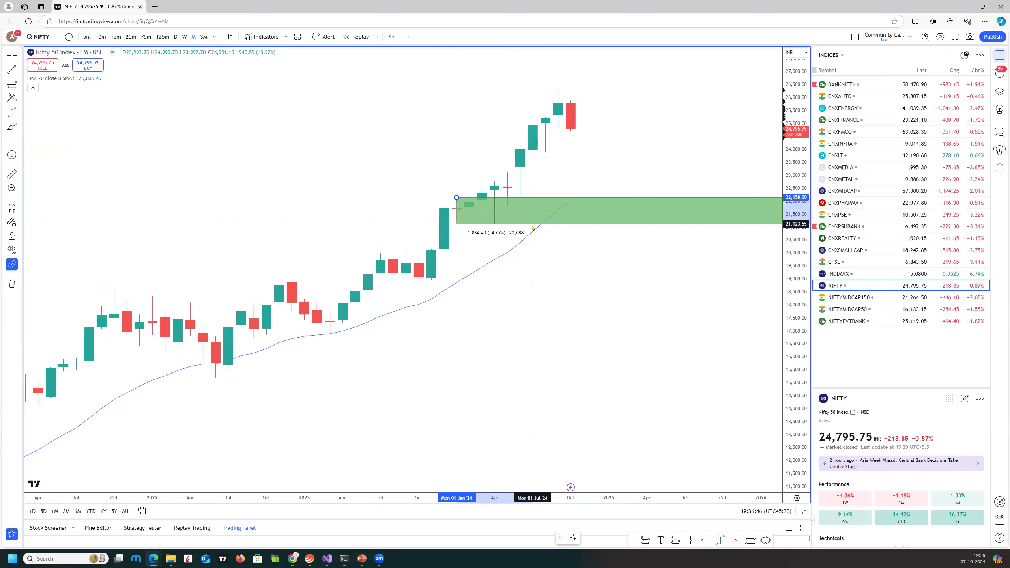
left_click(534, 225)
right_click(533, 225)
mouse_move(610, 236)
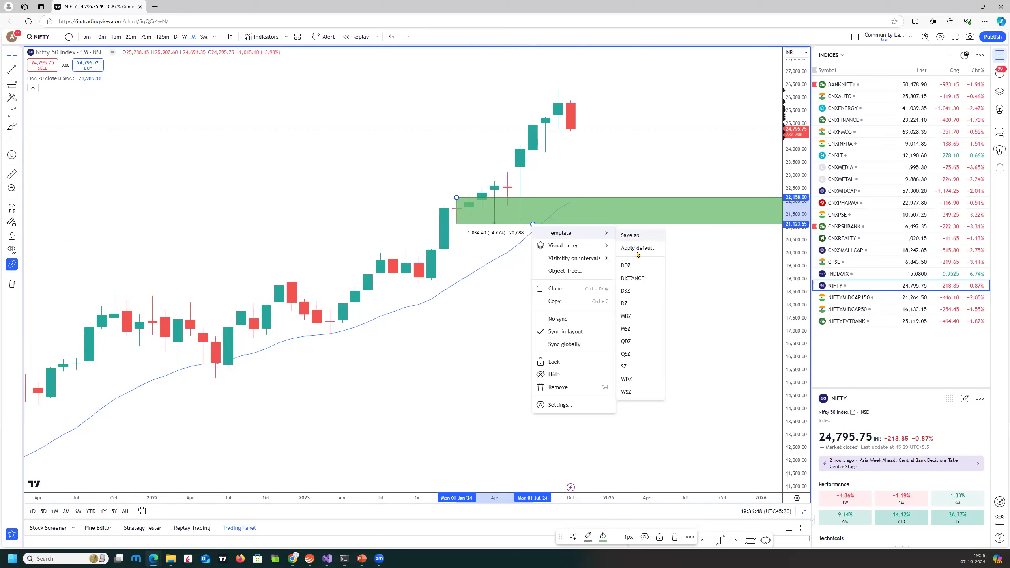
left_click(633, 316)
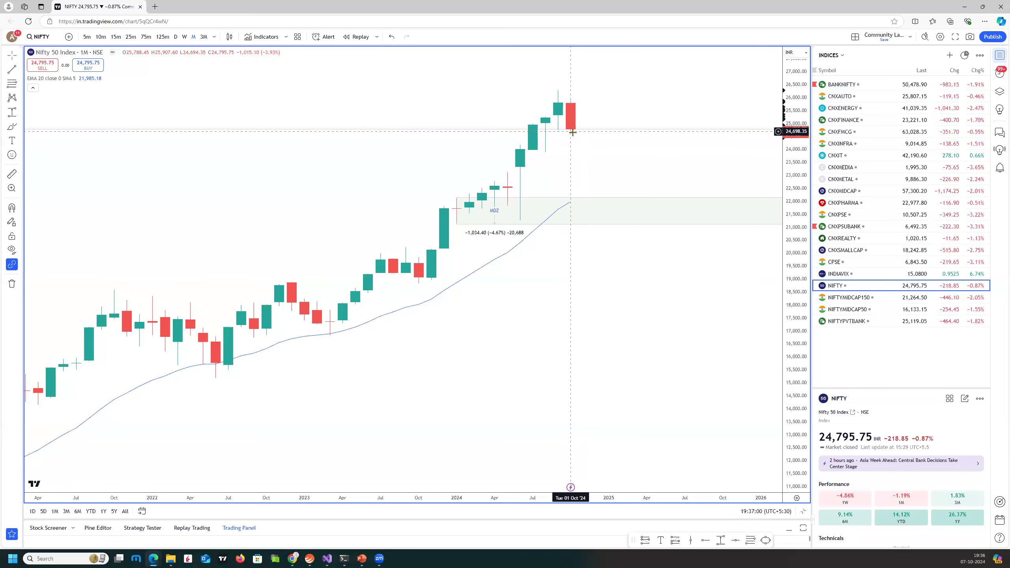
- Measure from the latest monthly close to the MDZ zone top, and from the recent high down to the close (-1,597.25, -6.07%)
left_click(19, 127)
left_click(80, 198)
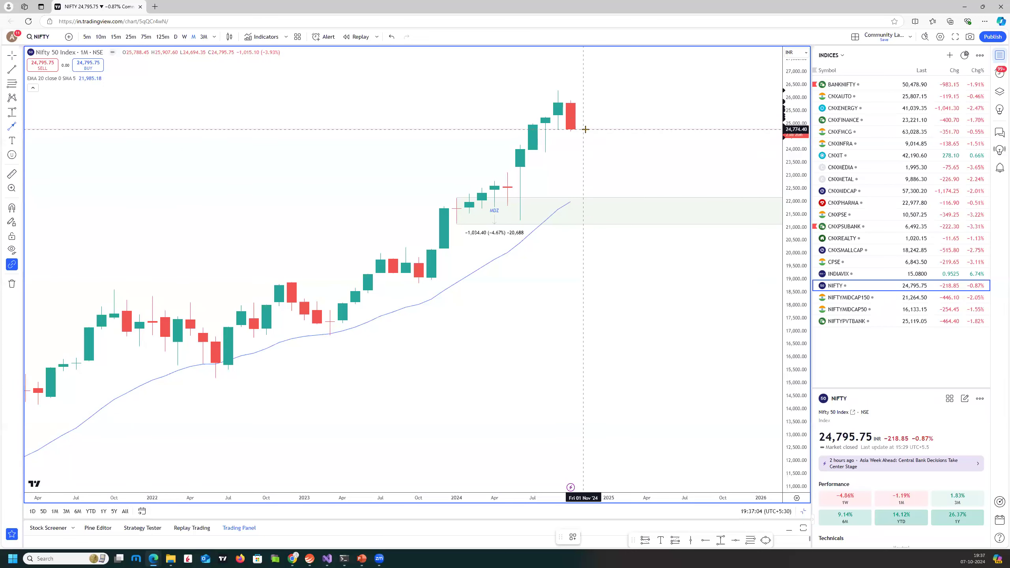
left_click(585, 198)
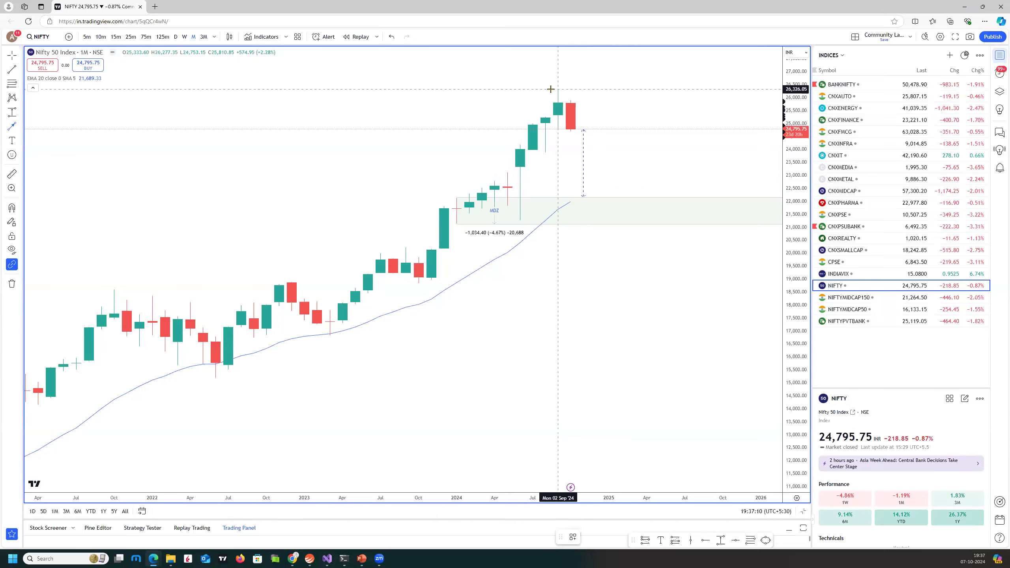
left_click(545, 89)
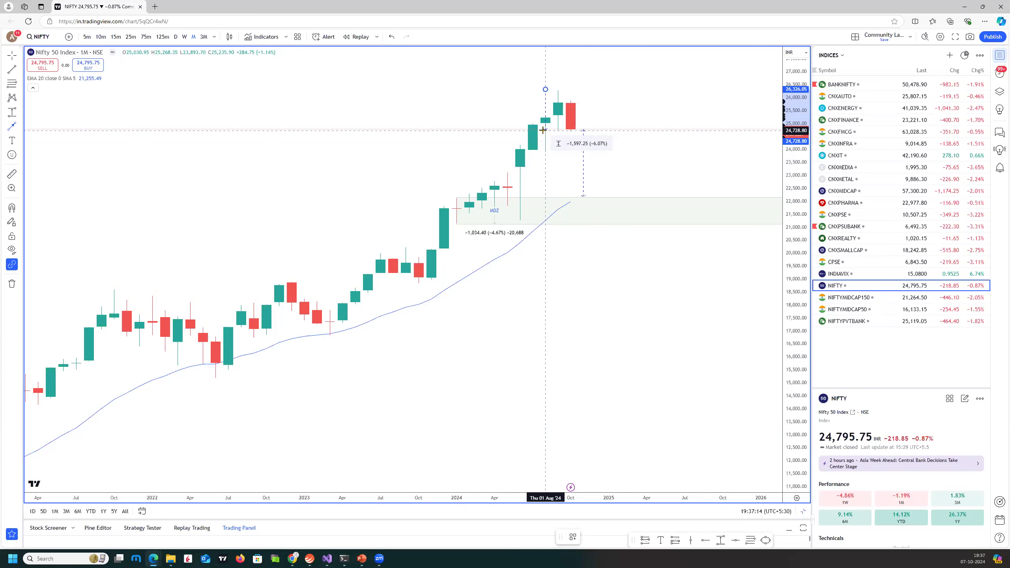
left_click(545, 132)
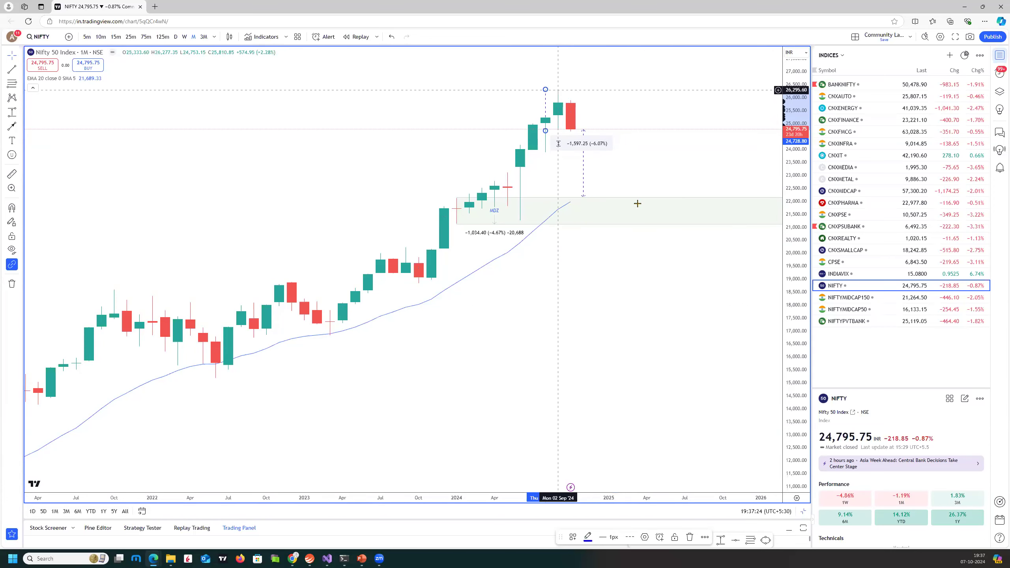
scroll(638, 205, "down", 3)
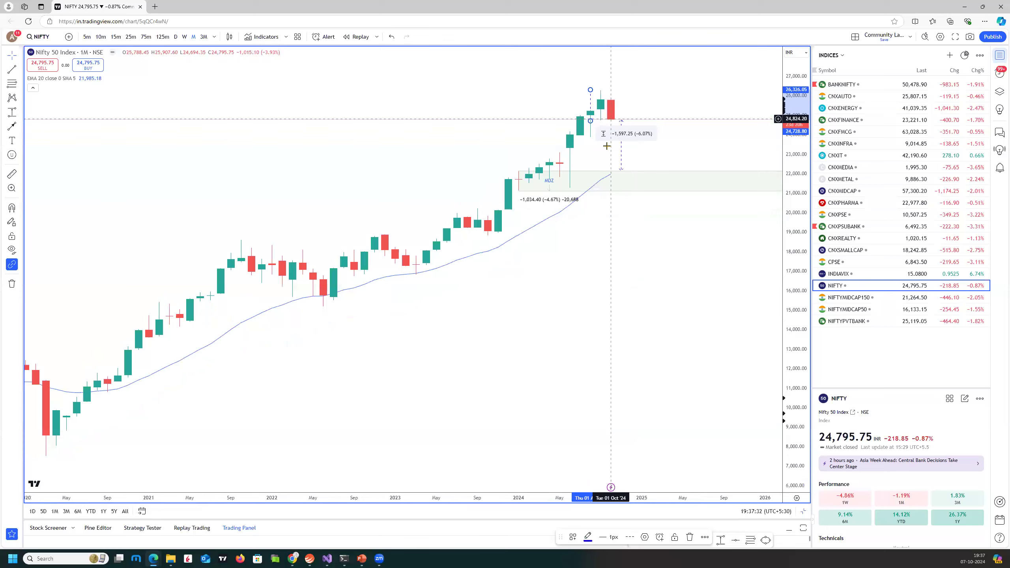
scroll(576, 222, "down", 3)
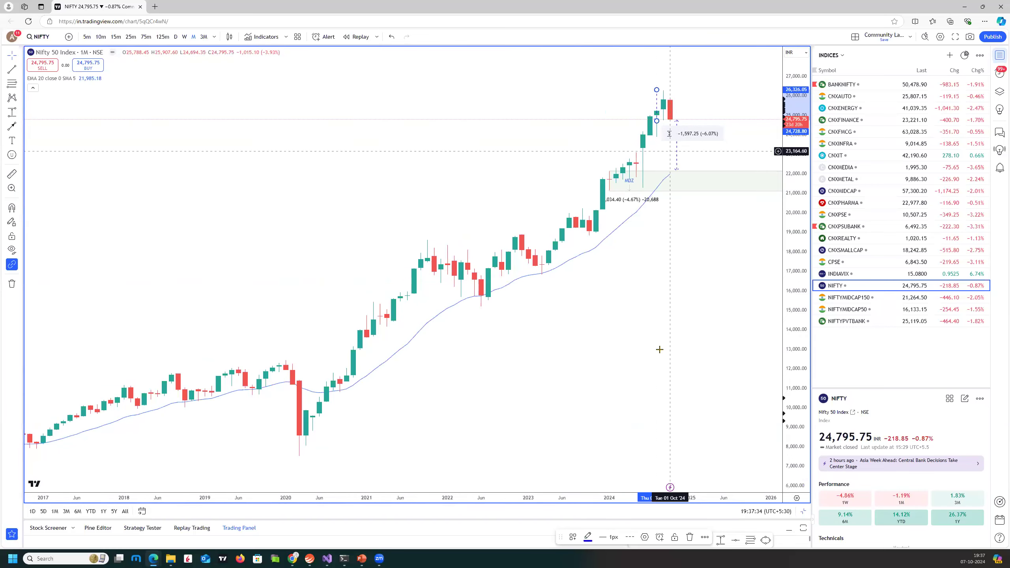
scroll(672, 368, "up", 3)
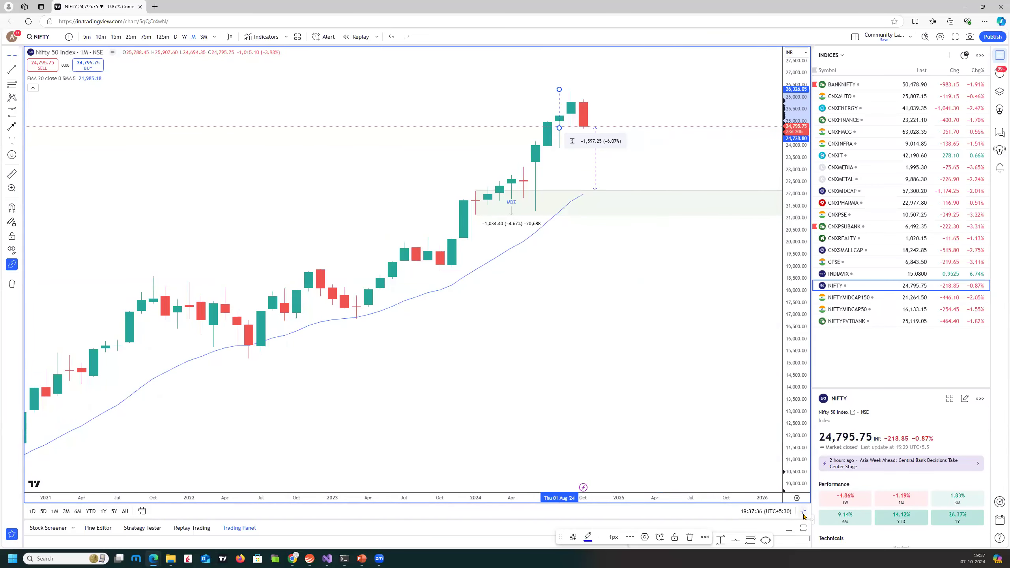
- Maximize the weekly Nifty chart and mark the August–September base as a WDZ zone
key("alt+Return")
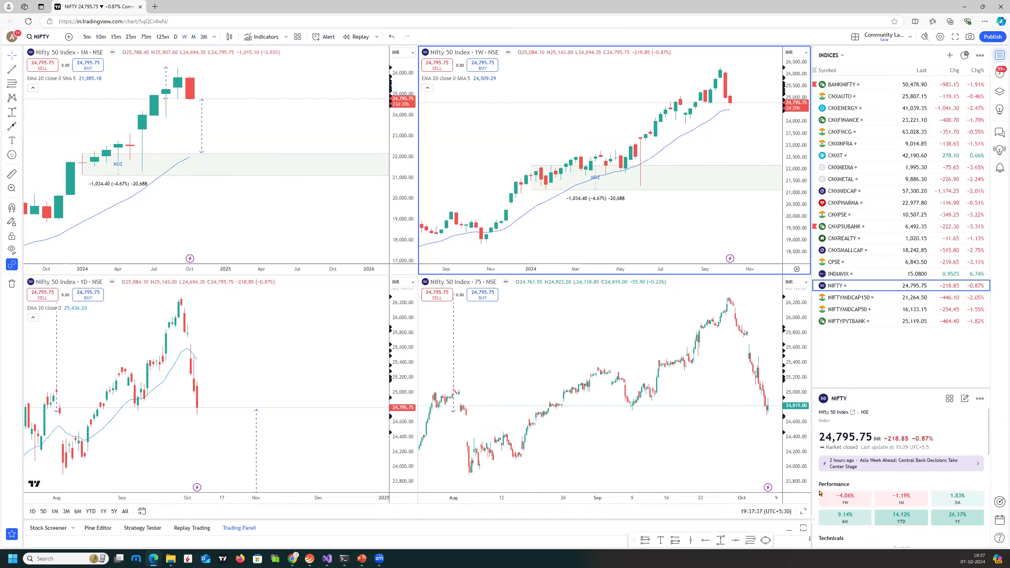
left_click(803, 512)
scroll(557, 258, "up", 3)
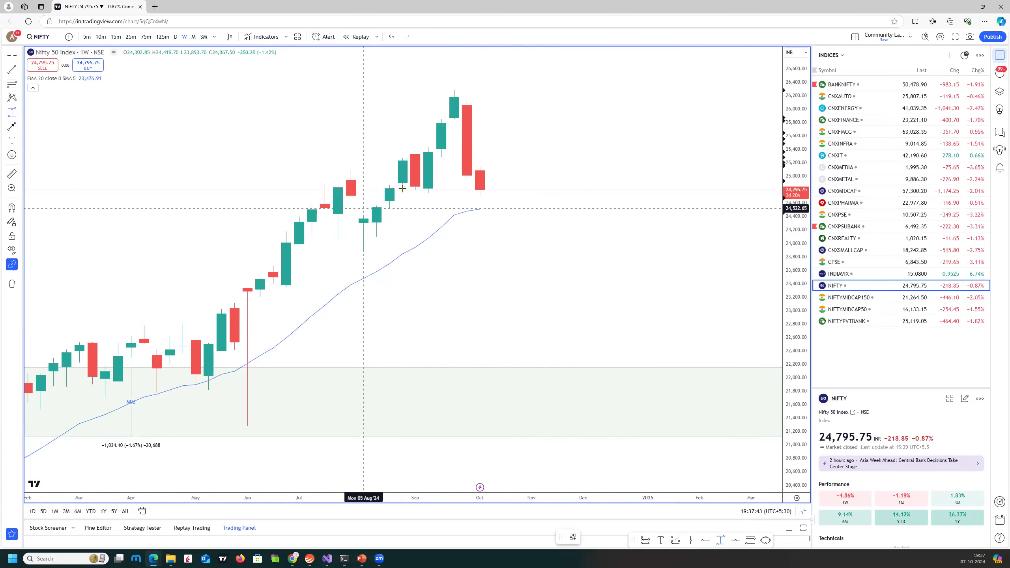
left_click(467, 208)
right_click(467, 209)
mouse_move(524, 216)
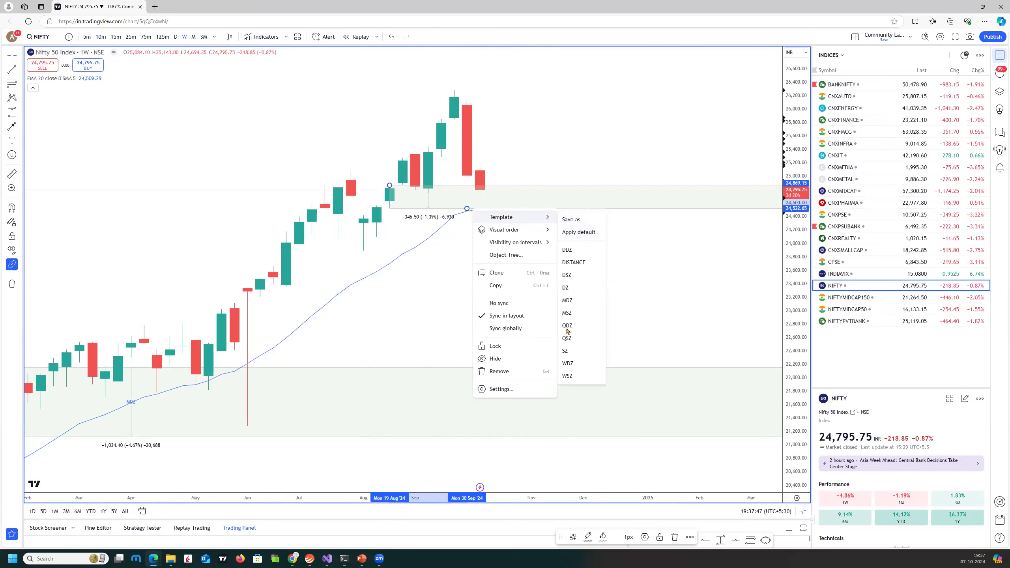
left_click(567, 363)
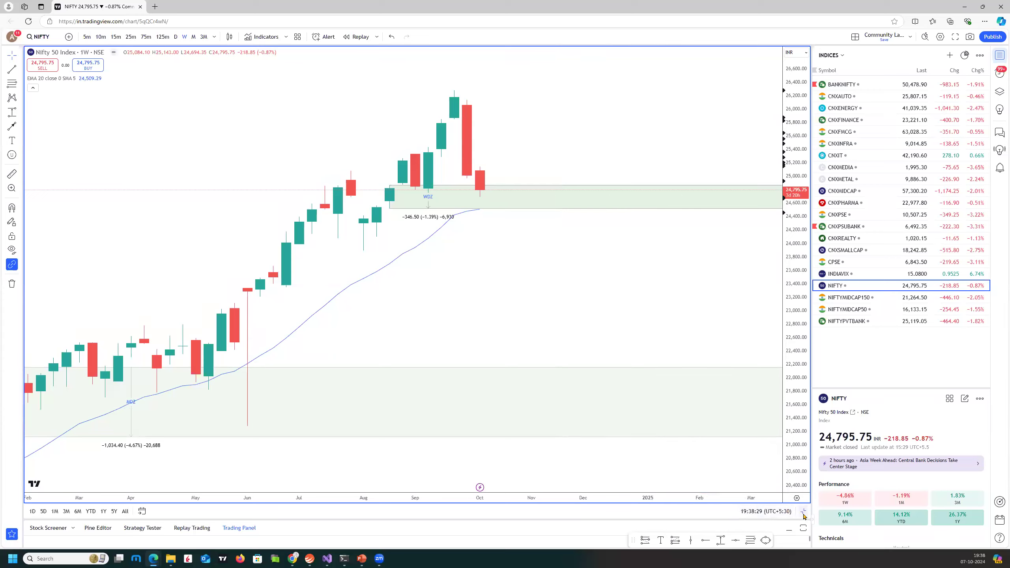
- Maximize the daily Nifty chart and draw a zone box from the Oct 1 candle styled with the DSZ template
key("alt+Return")
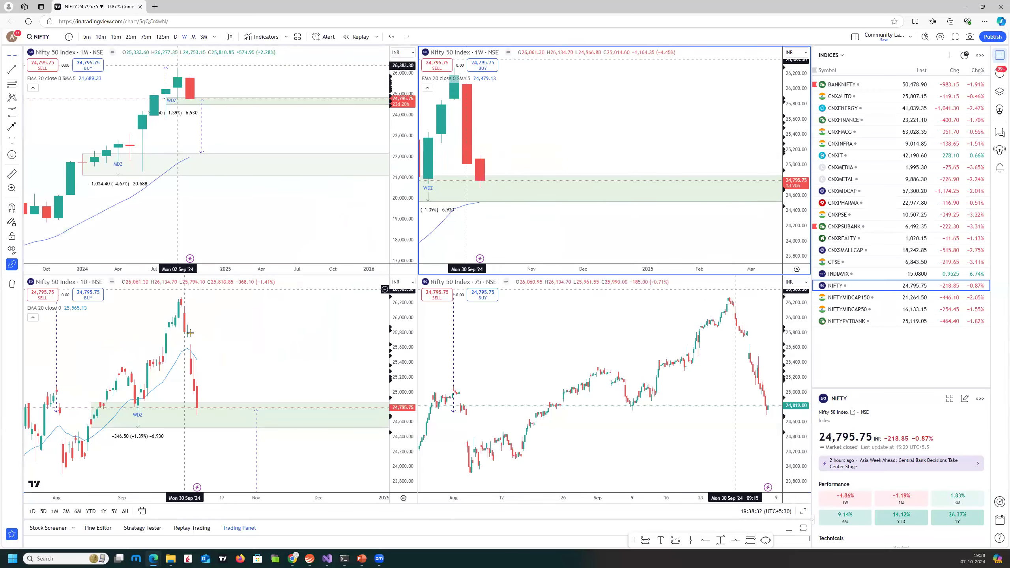
left_click(317, 366)
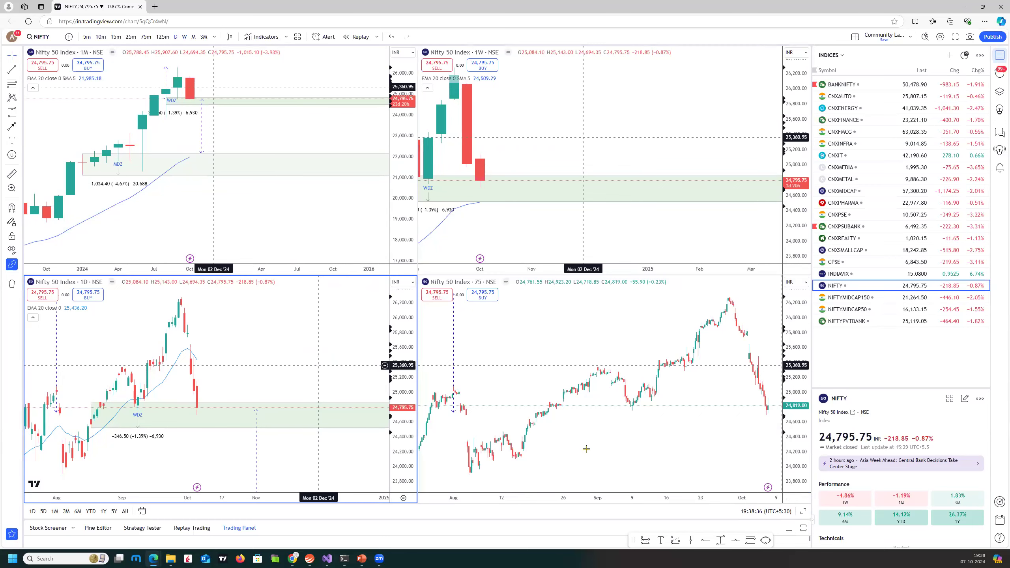
left_click(803, 512)
scroll(584, 234, "up", 3)
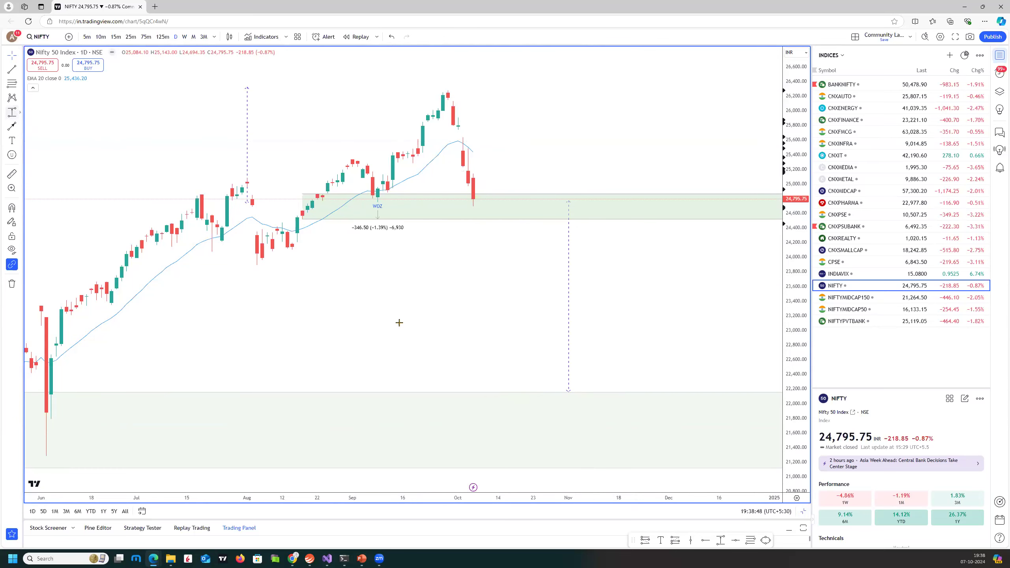
left_click(458, 133)
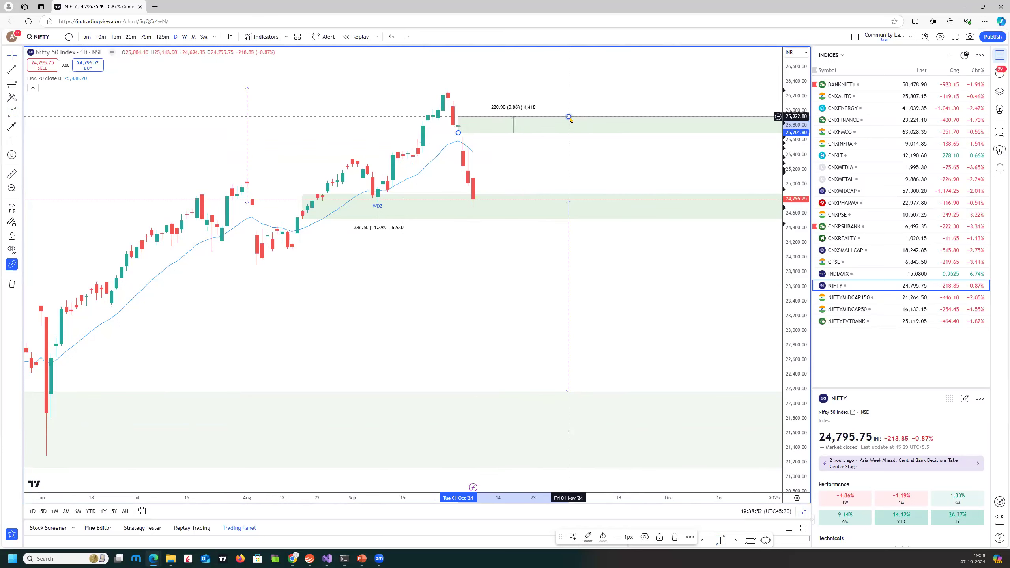
right_click(570, 118)
mouse_move(613, 125)
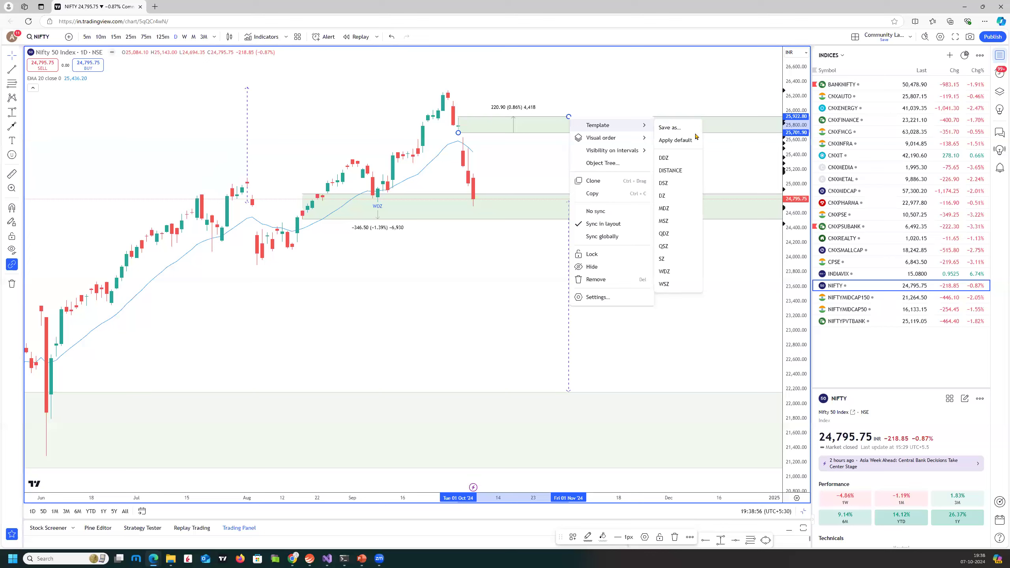
left_click(665, 183)
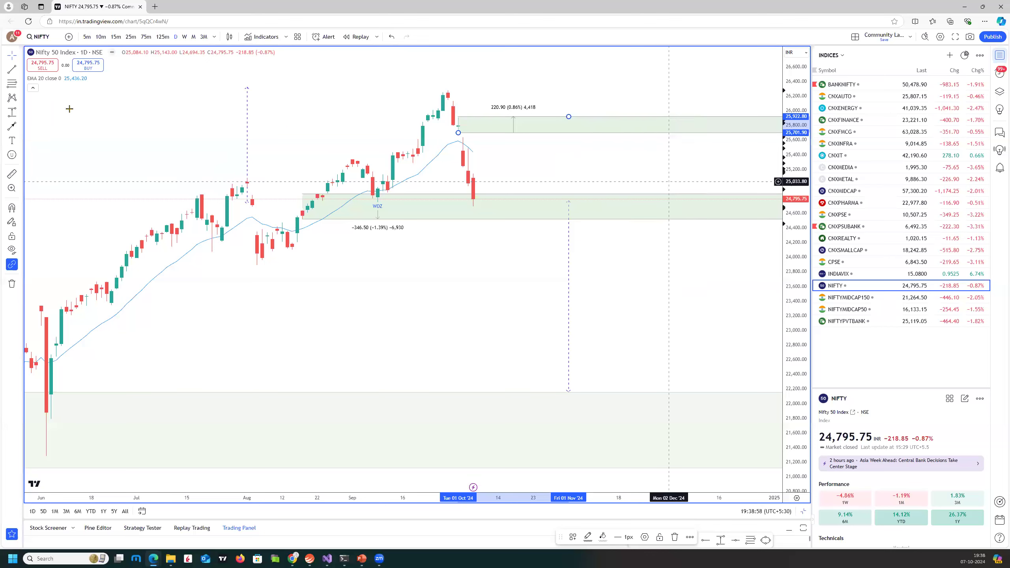
- Add a pink box from 26,095.25 to 26,300 and measure the drop to the lower demand area: -1,185.35 (-4.61%)
left_click(448, 104)
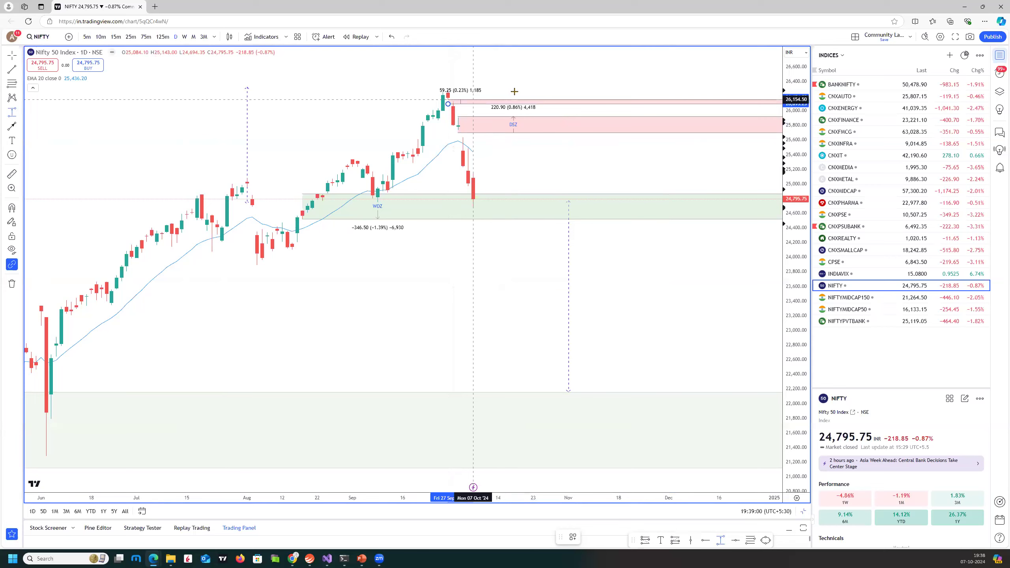
left_click(518, 88)
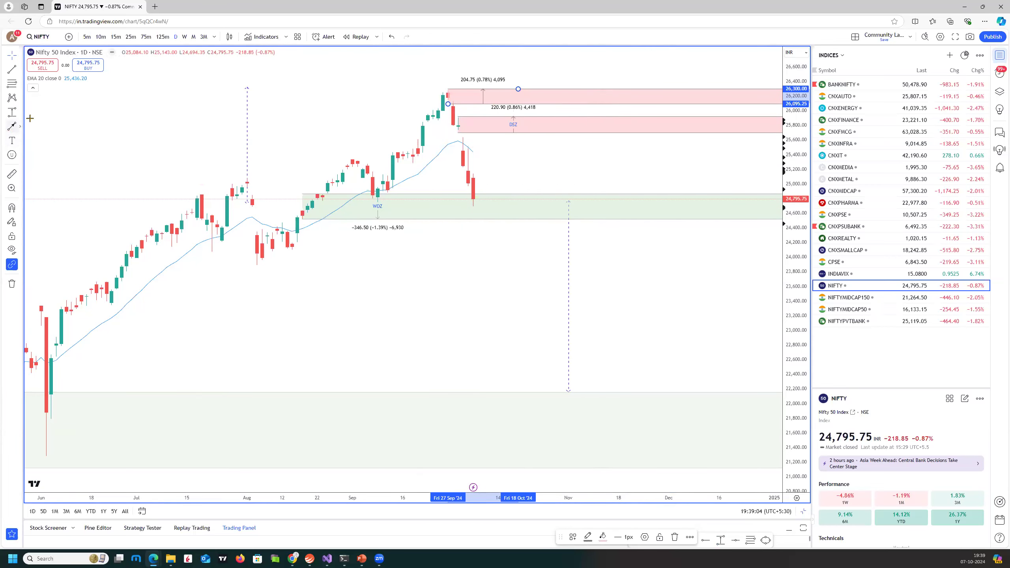
left_click(518, 131)
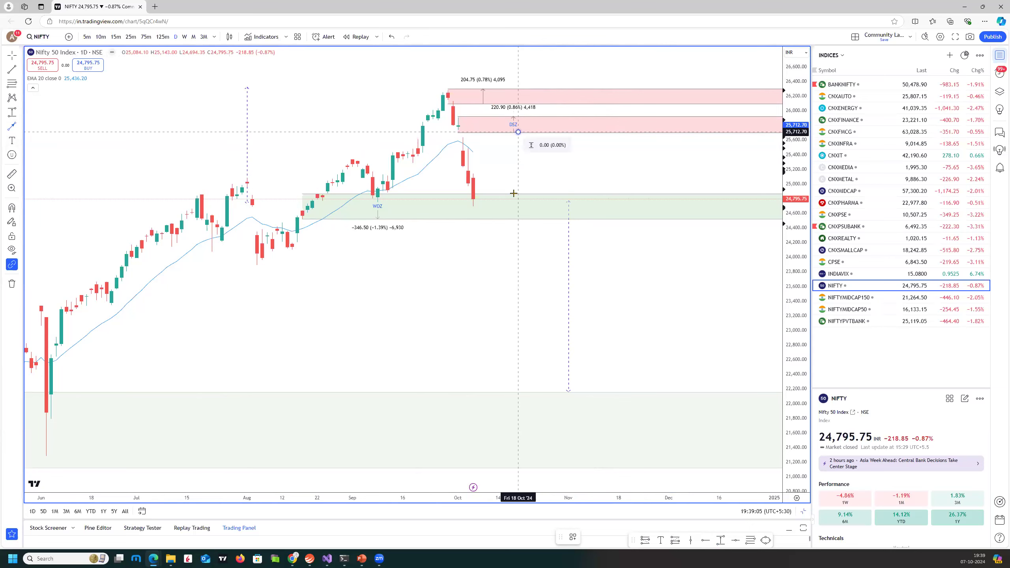
left_click(519, 220)
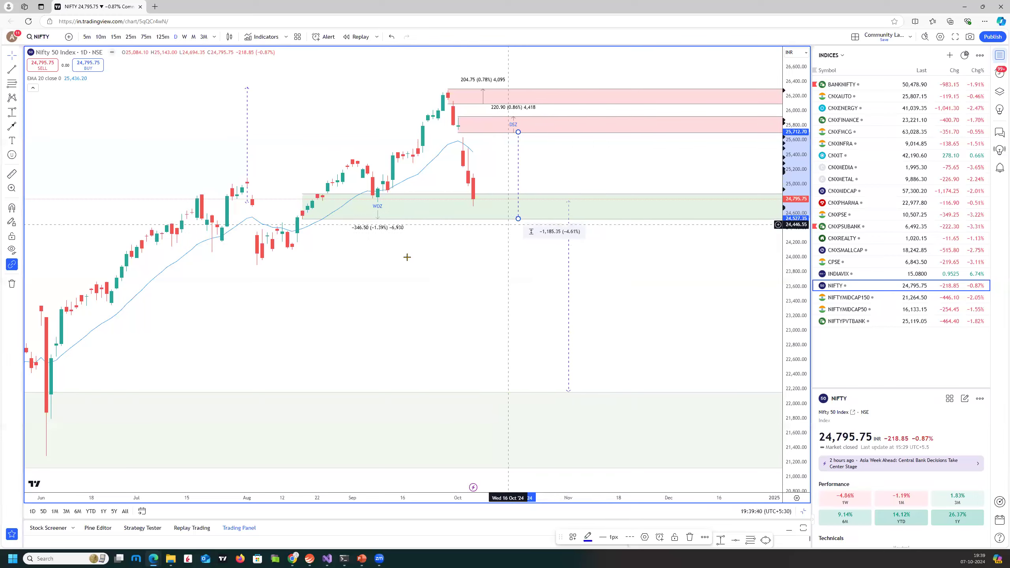
- Draw two DDZ demand zones below the August lows and August rally, measuring -188.60 and -210.15
scroll(425, 231, "down", 1)
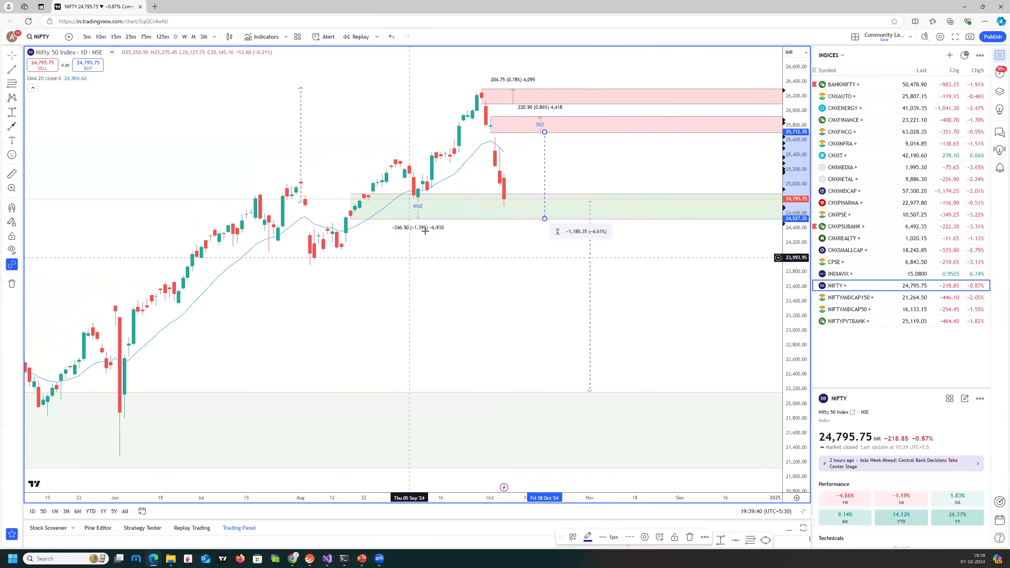
left_click(449, 304)
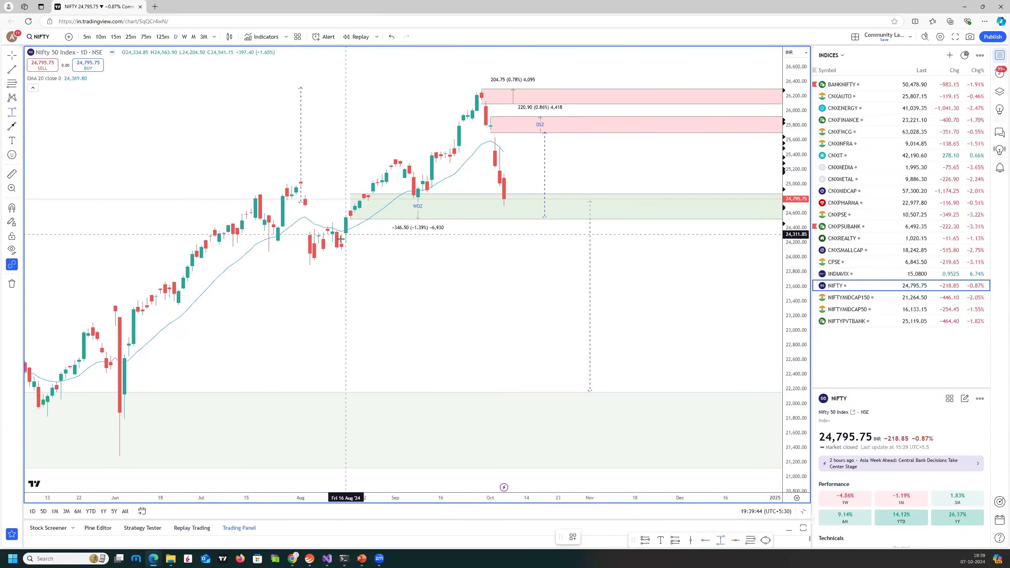
left_click(400, 252)
right_click(400, 252)
mouse_move(446, 262)
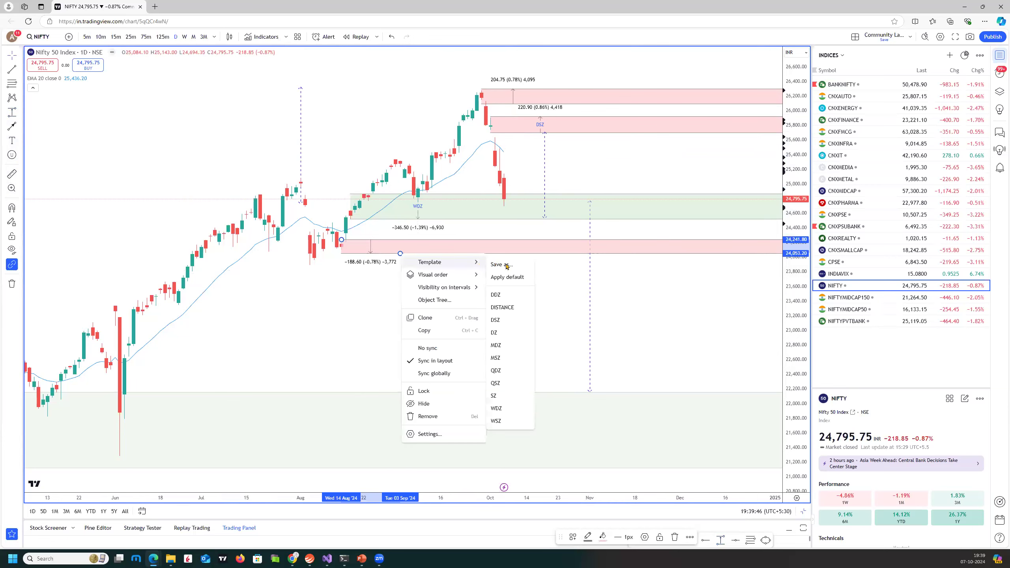
left_click(496, 294)
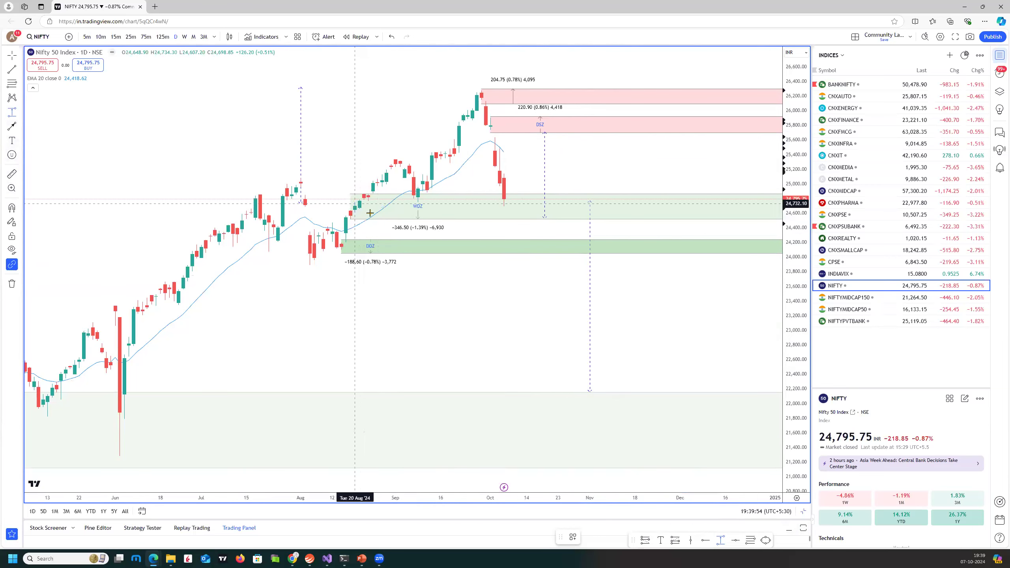
left_click(354, 204)
left_click(424, 223)
right_click(424, 223)
mouse_move(498, 232)
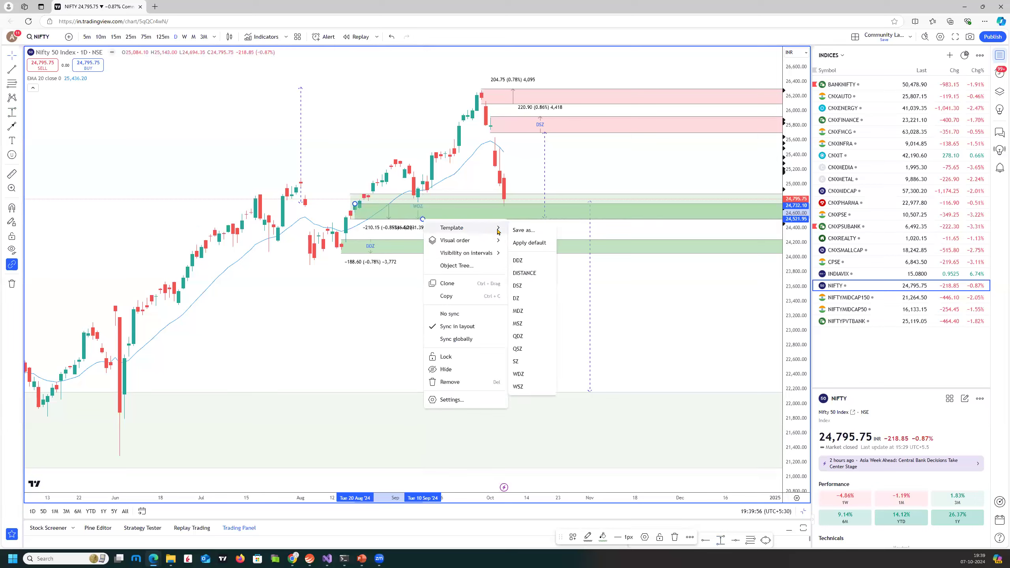
left_click(525, 264)
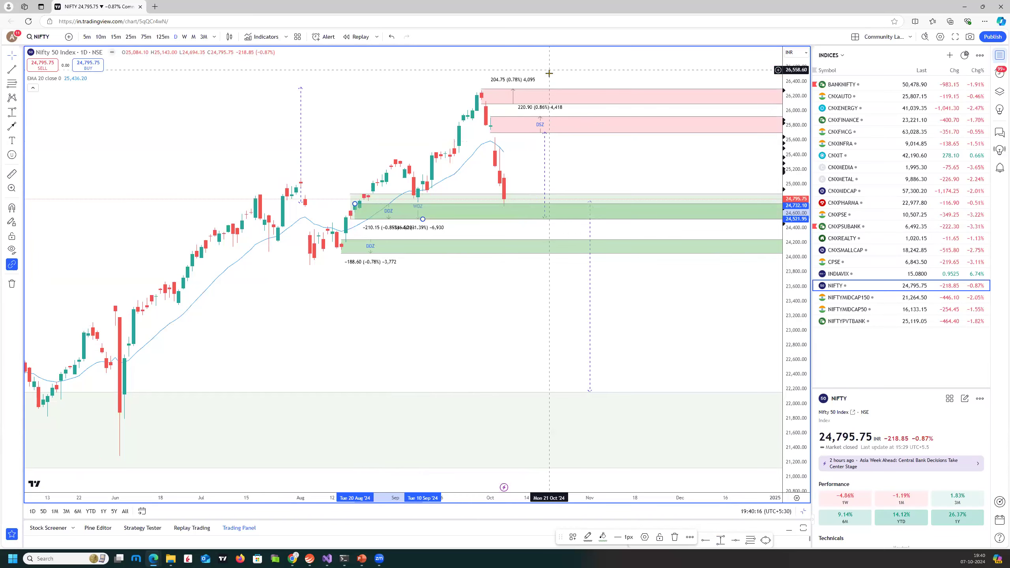
- Switch from the daily view to the maximized 75-minute Nifty chart showing its DDZ zones
left_click(803, 512)
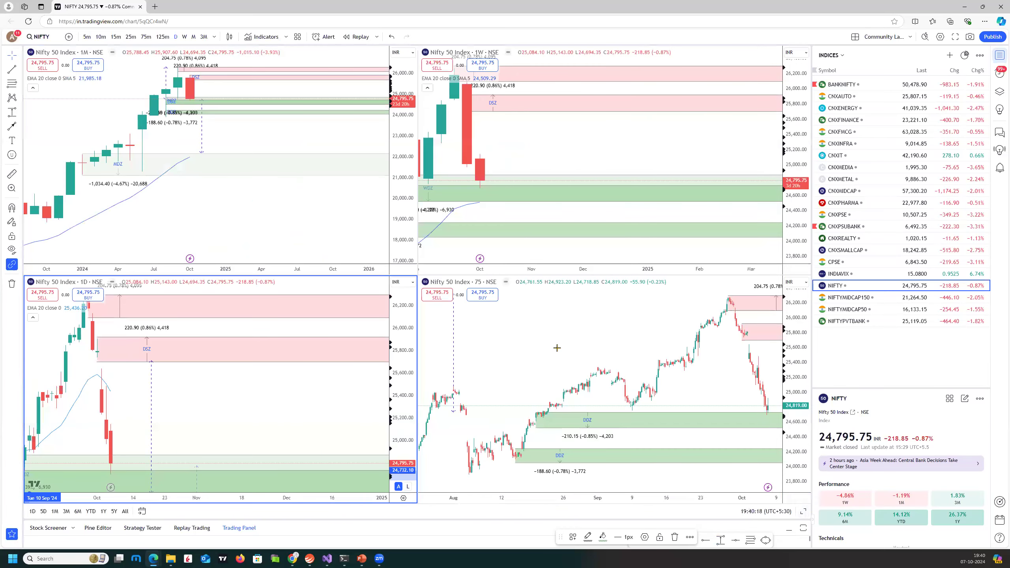
left_click(803, 513)
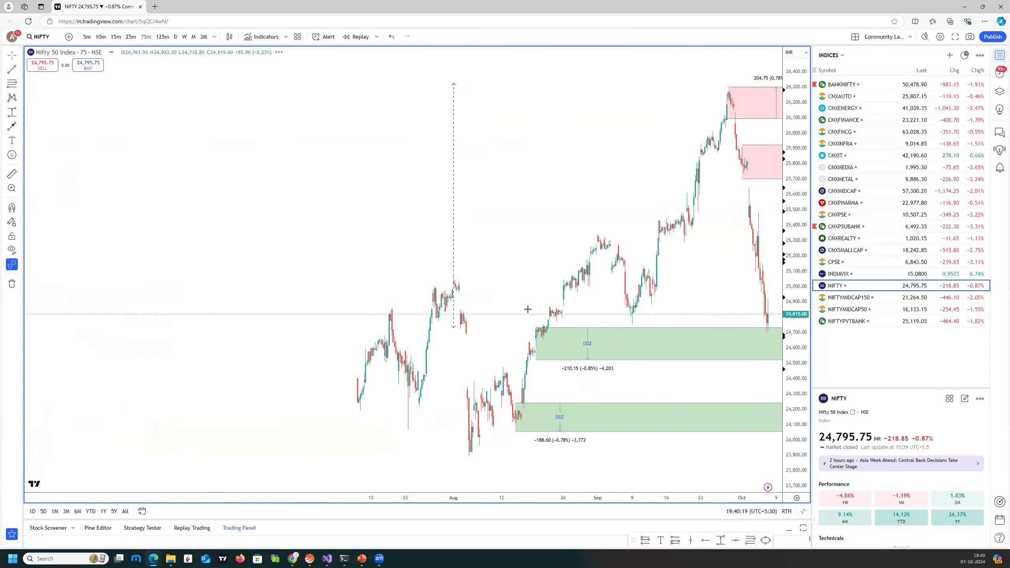
scroll(774, 366, "up", 5)
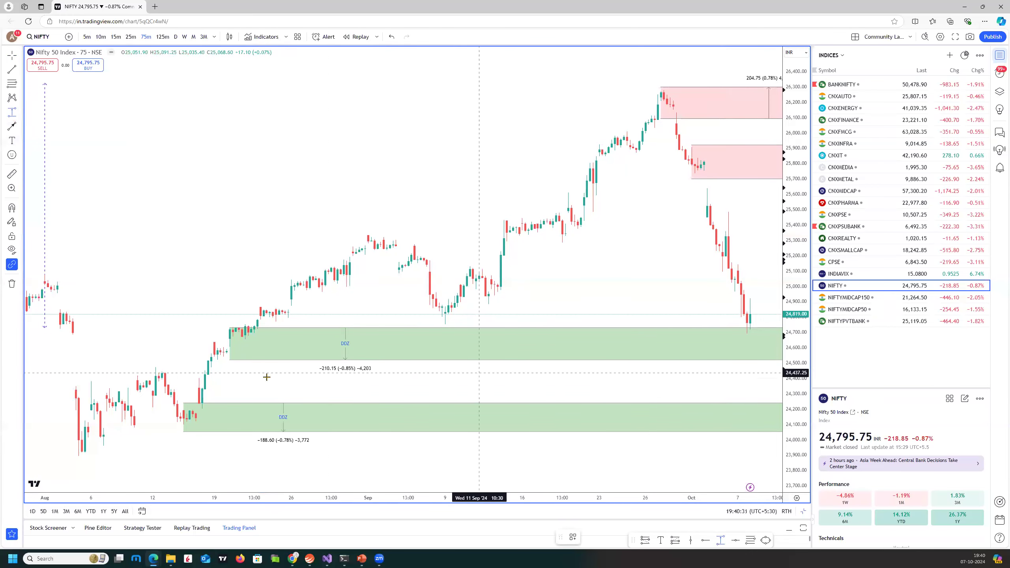
- Draw a -128.55 (-0.52%) zone from the mid-August candle with the DDZ template, then select the upper demand zone
left_click(219, 348)
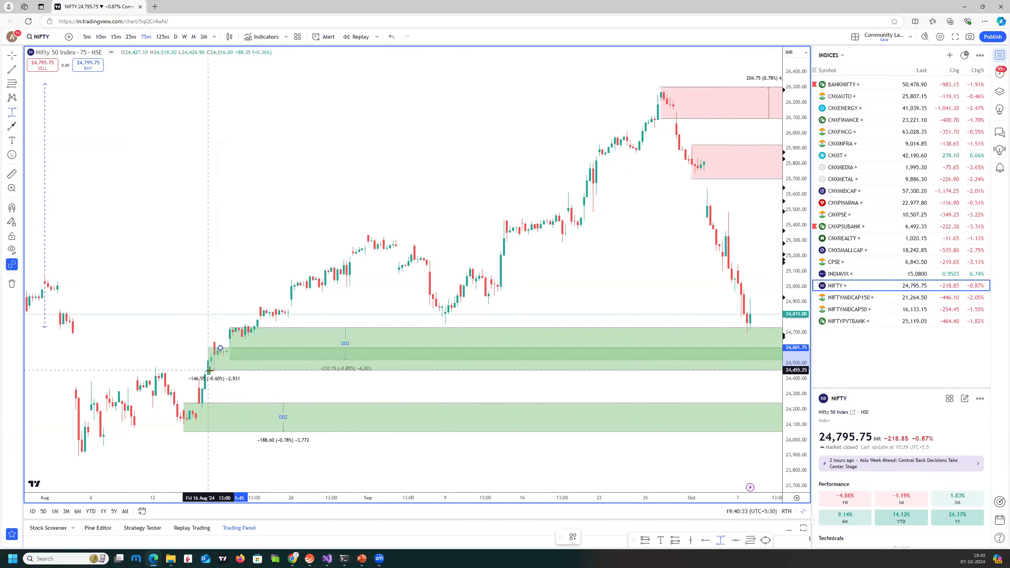
right_click(214, 362)
mouse_move(289, 371)
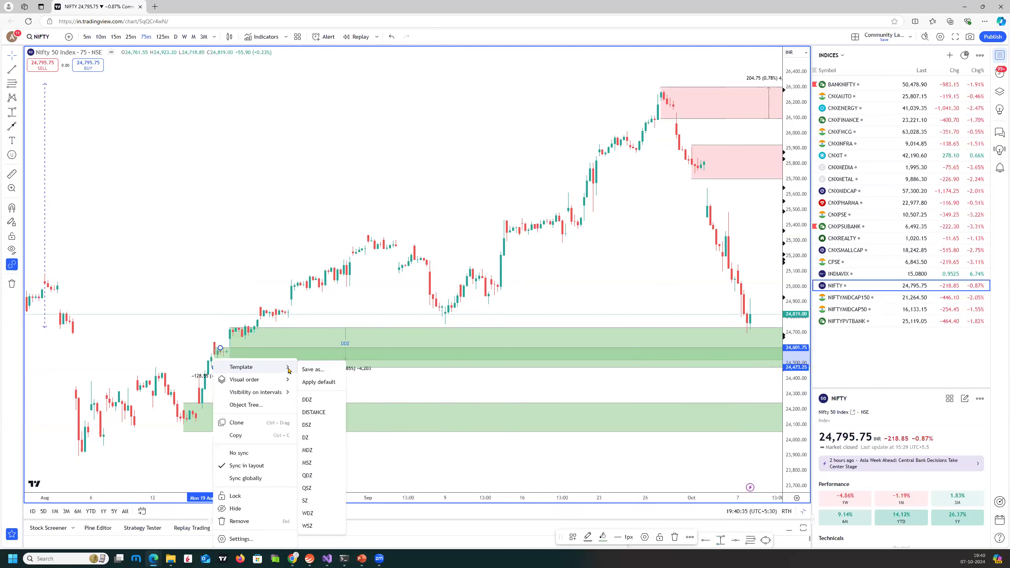
left_click(337, 429)
left_click_drag(661, 320, 609, 293)
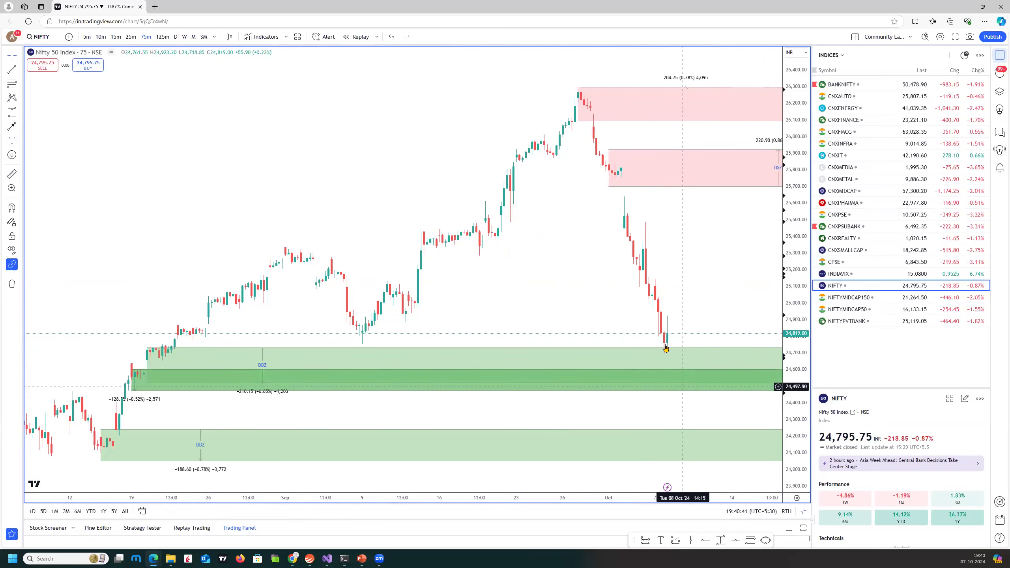
left_click(685, 383)
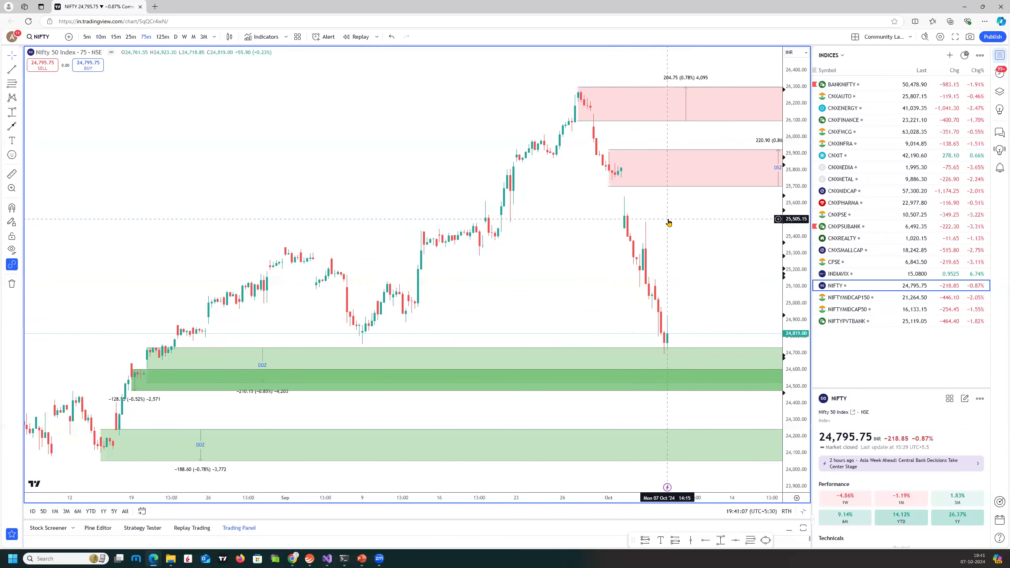
scroll(669, 223, "down", 3)
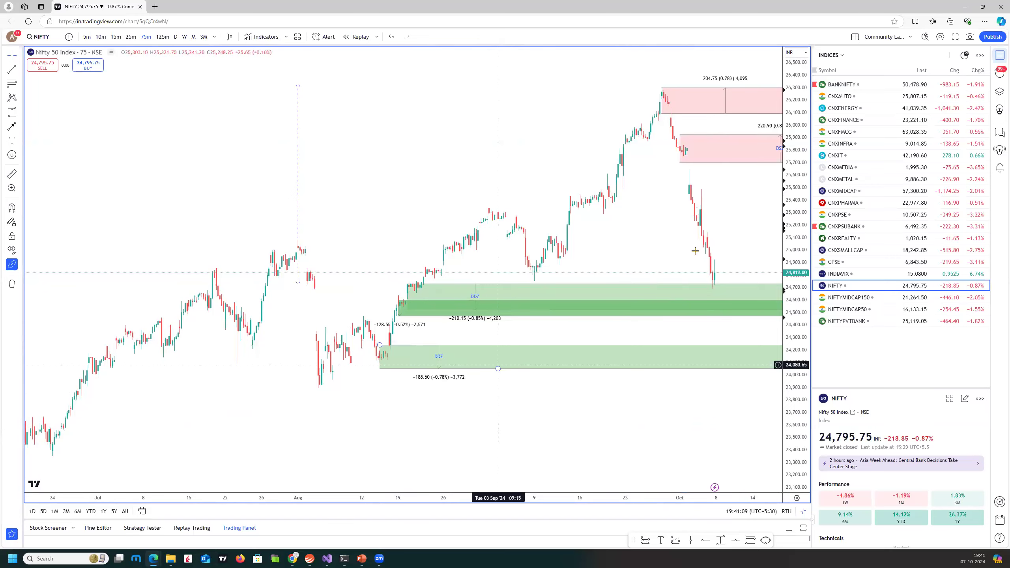
left_click_drag(653, 233, 584, 395)
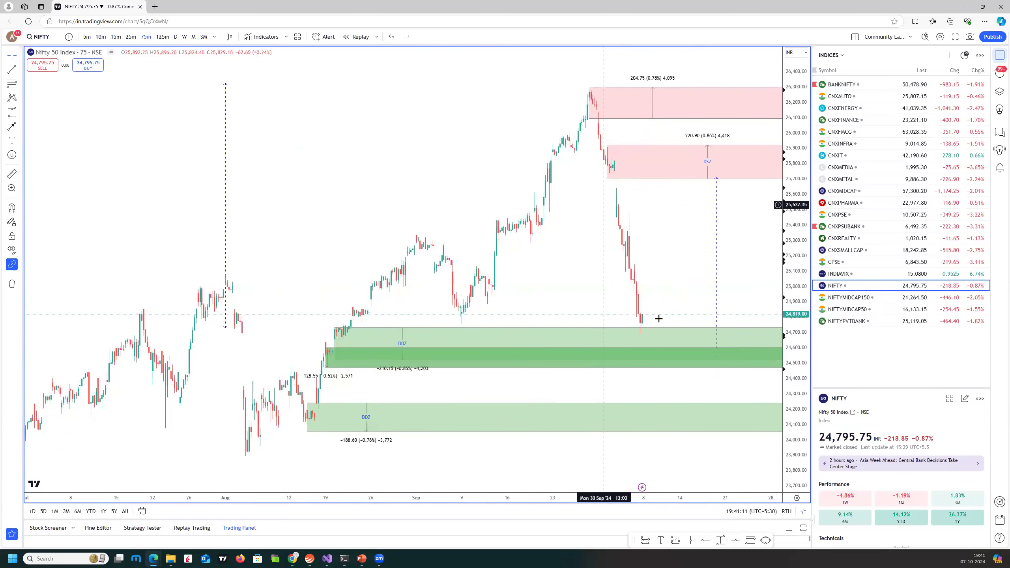
scroll(486, 344, "up", 4)
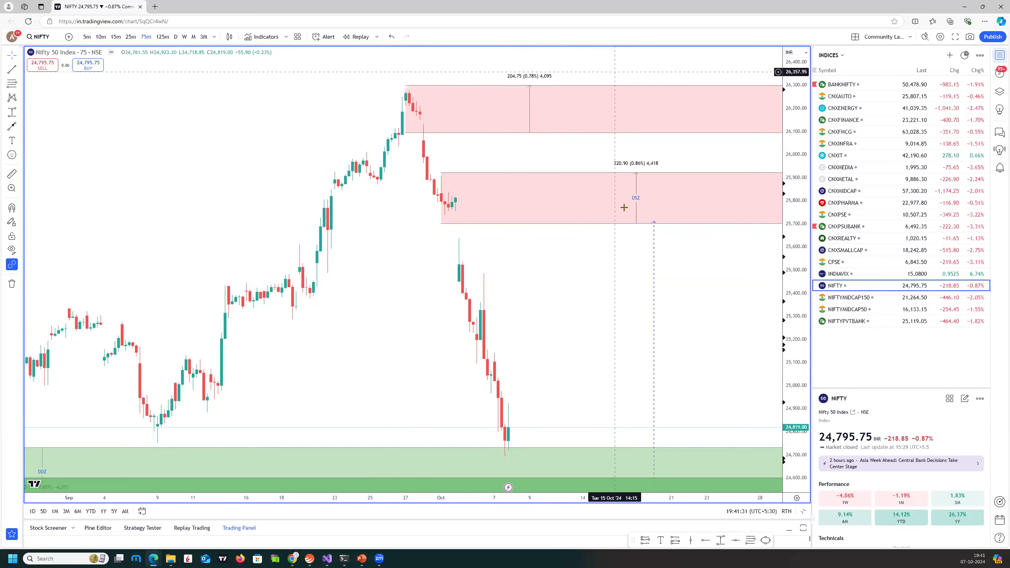
scroll(628, 238, "down", 5)
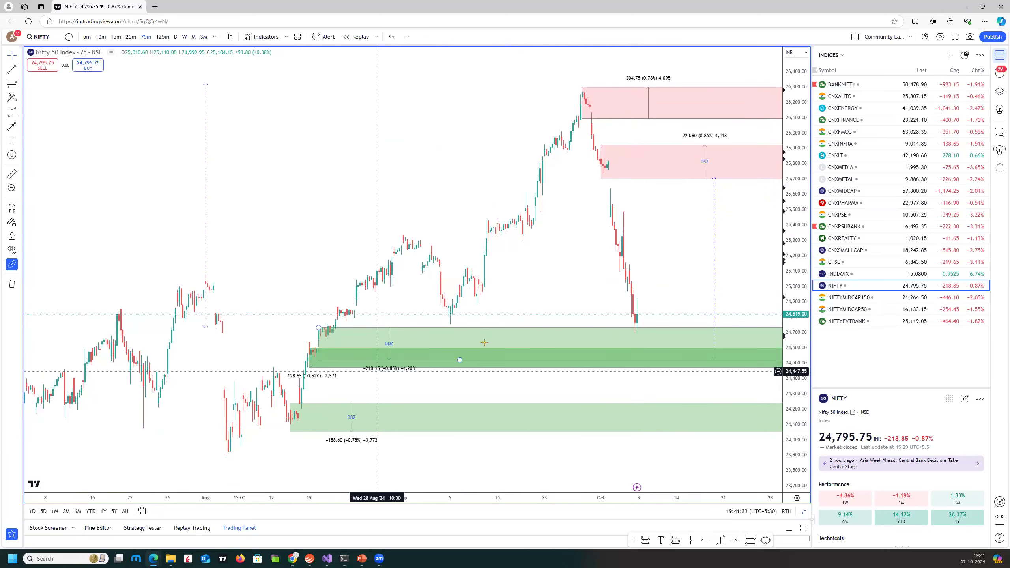
scroll(484, 342, "down", 3)
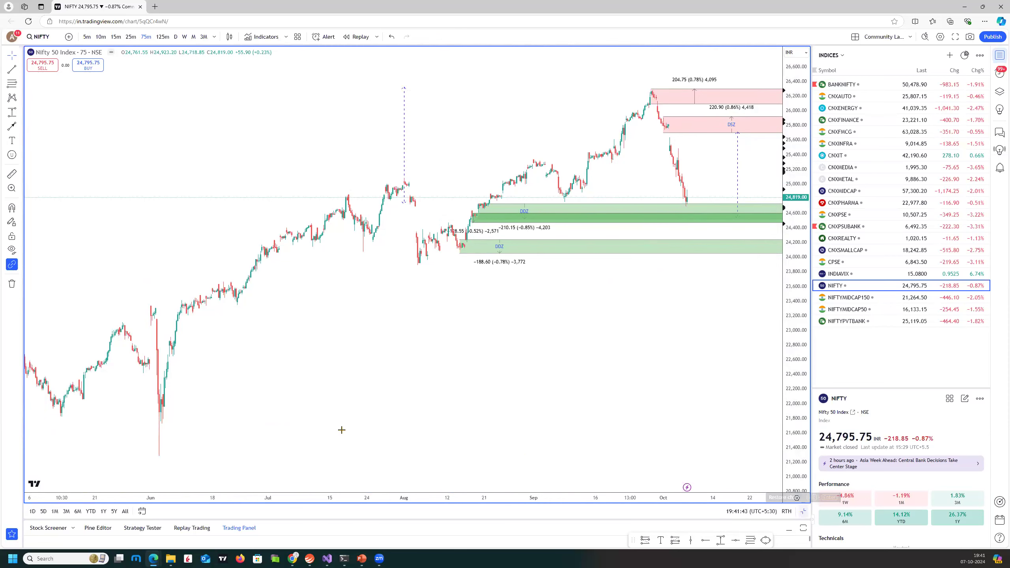
- Restore the four-chart layout and switch the charts to India VIX
key("alt+Return")
key("Up")
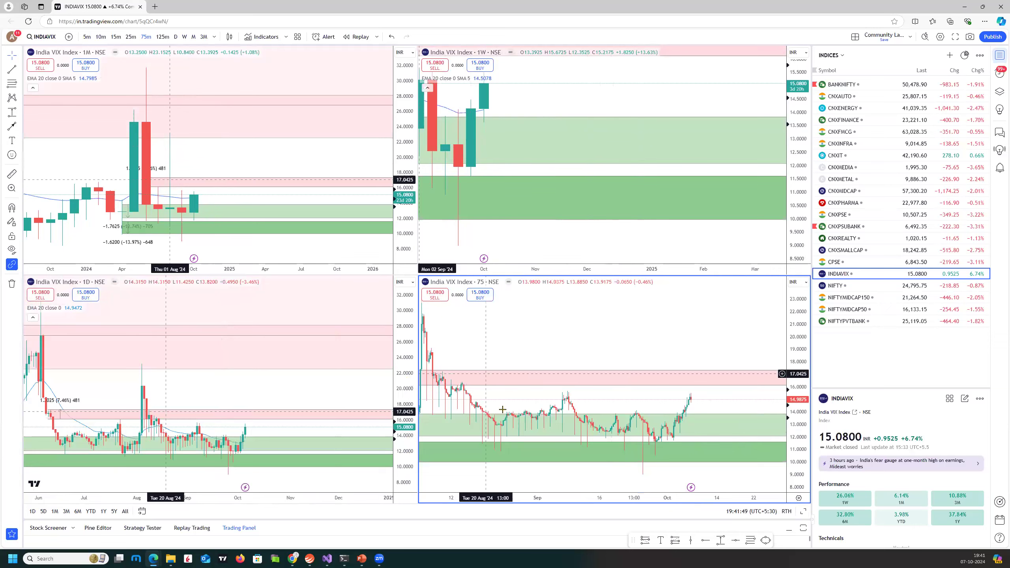
scroll(575, 317, "down", 1)
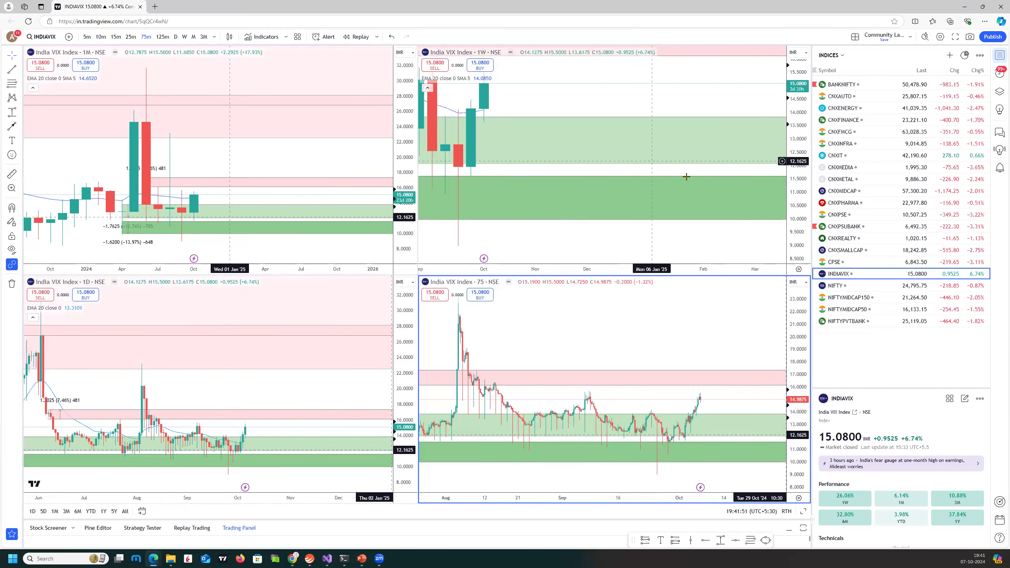
scroll(686, 177, "down", 2)
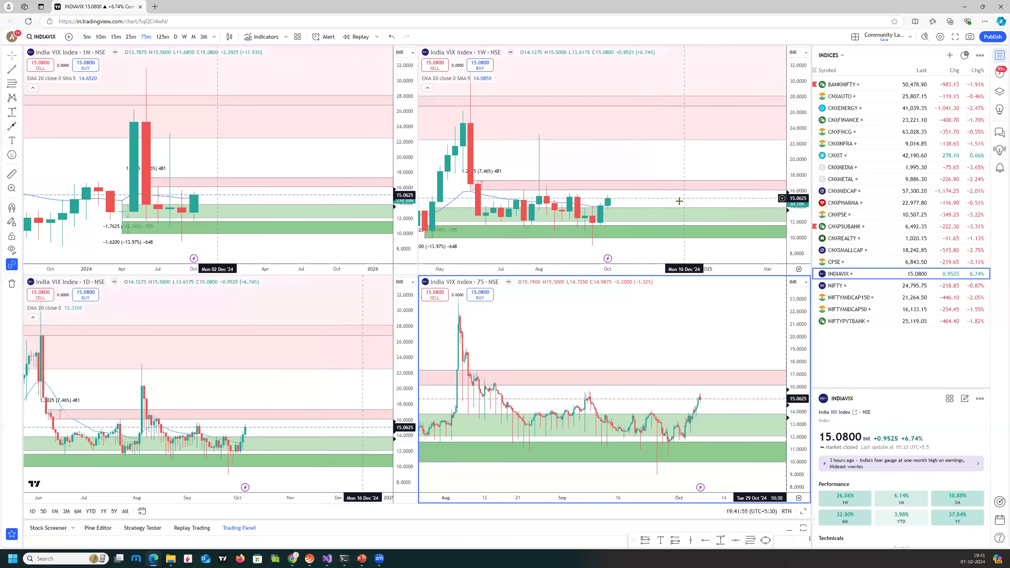
- Maximize the daily VIX chart and delete the old pink zone around 16–17
left_click(318, 384)
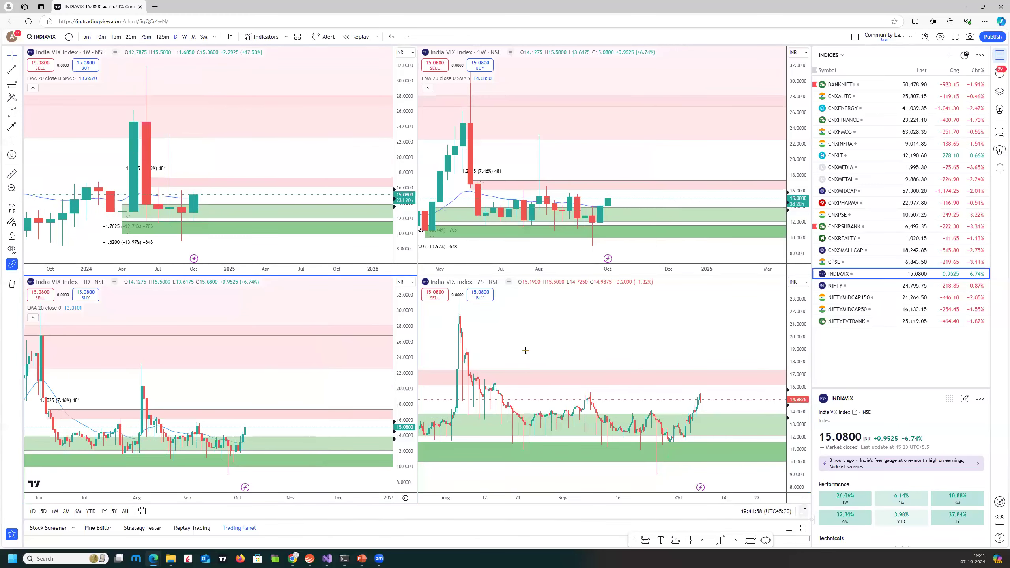
key("alt+Return")
scroll(372, 295, "up", 2)
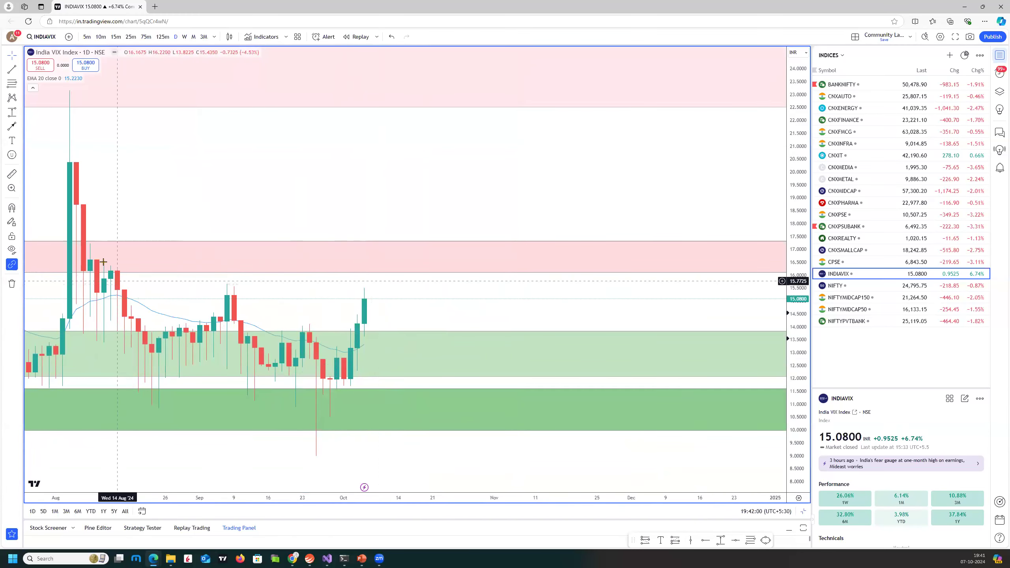
left_click(209, 243)
key("Delete")
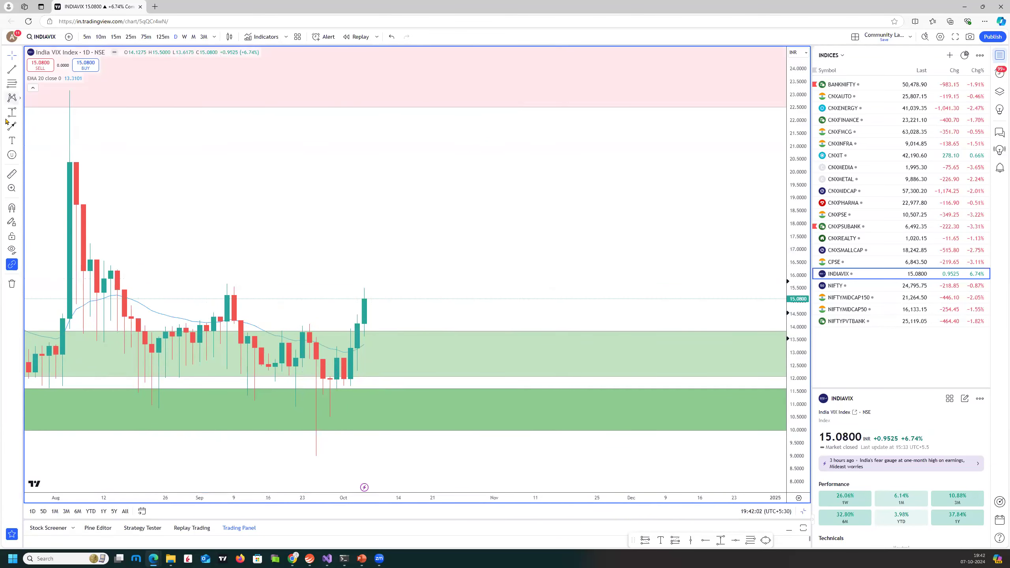
- Draw a zone above the recent VIX candles and style it with the DSZ template
left_click(90, 246)
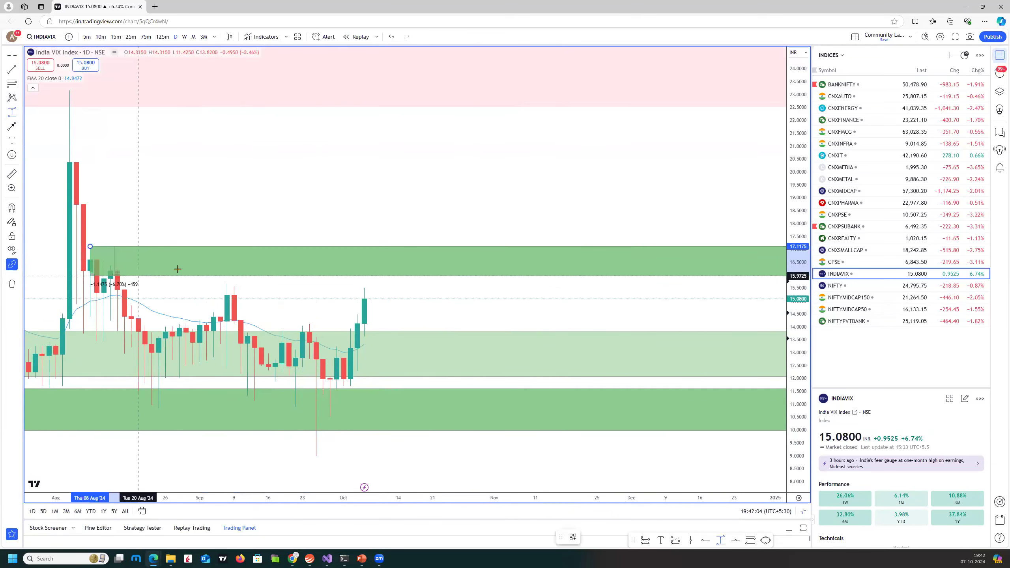
left_click(178, 273)
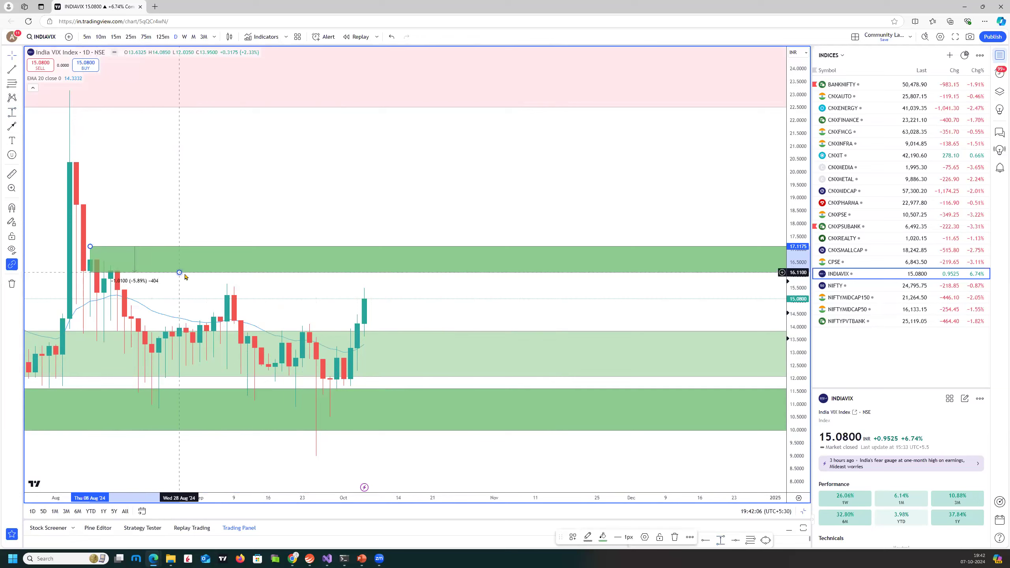
right_click(179, 273)
mouse_move(215, 281)
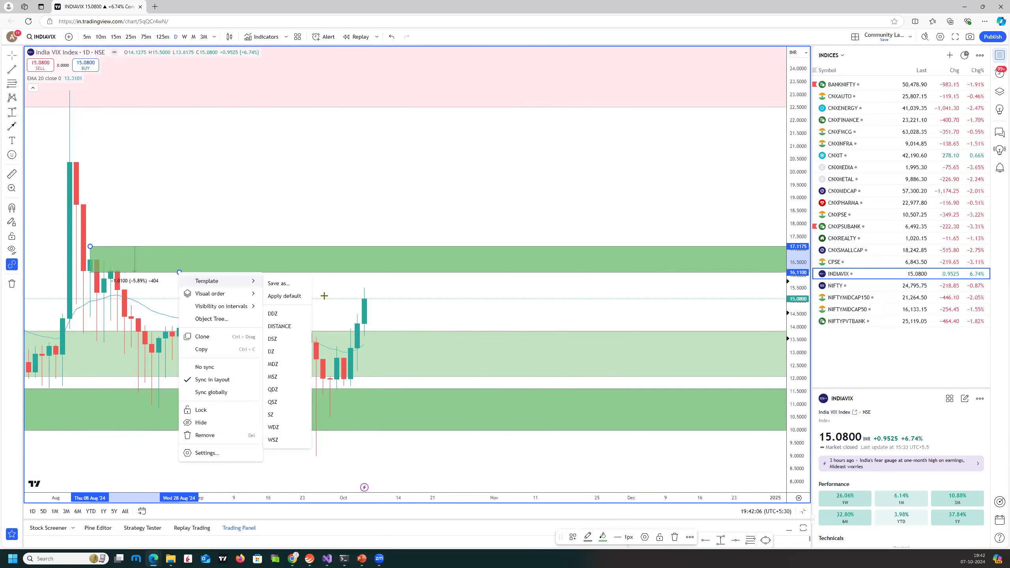
left_click(486, 196)
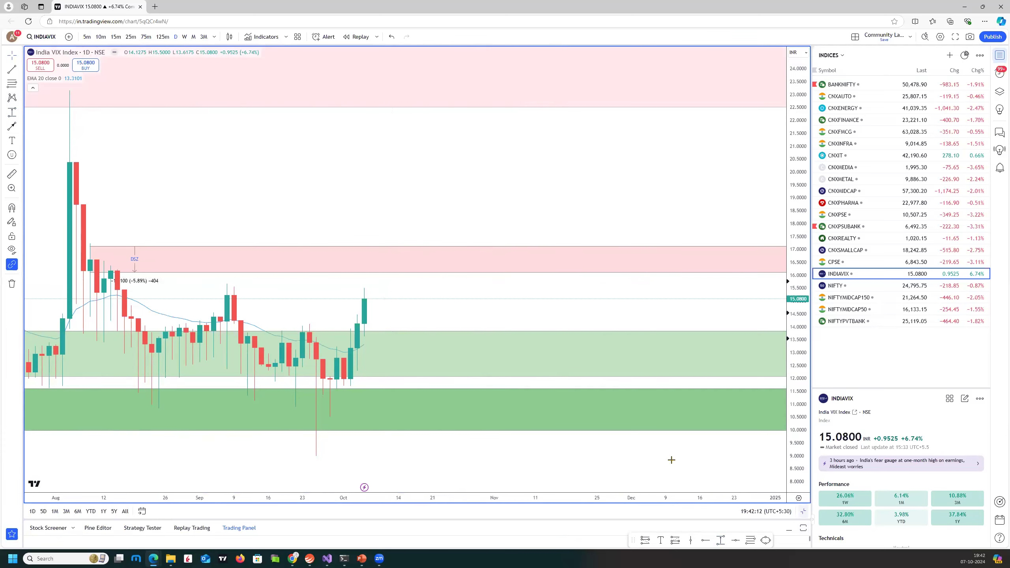
- Restore the four-chart layout and switch all charts to Bank Nifty
key("alt+Return")
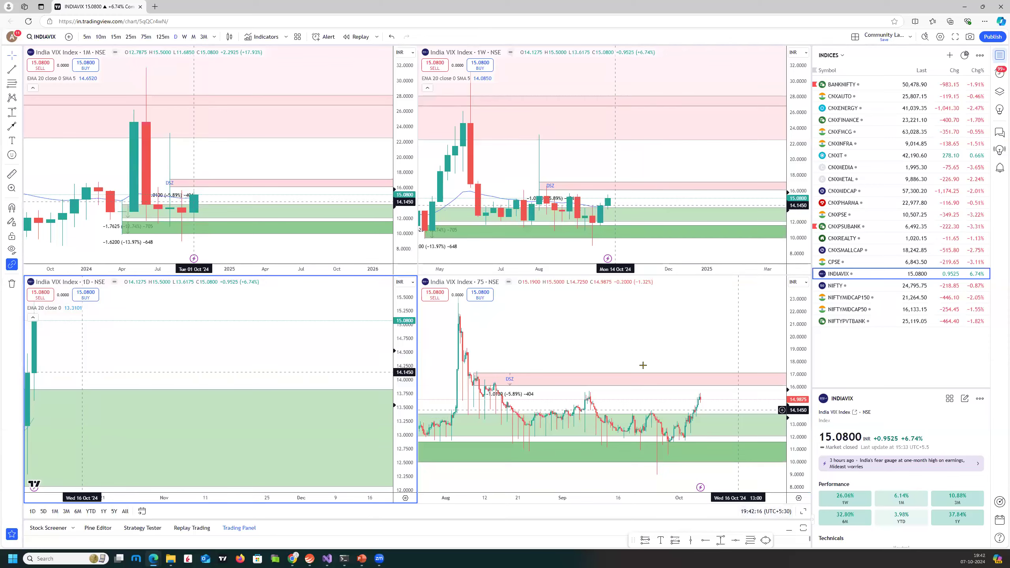
scroll(320, 370, "down", 2)
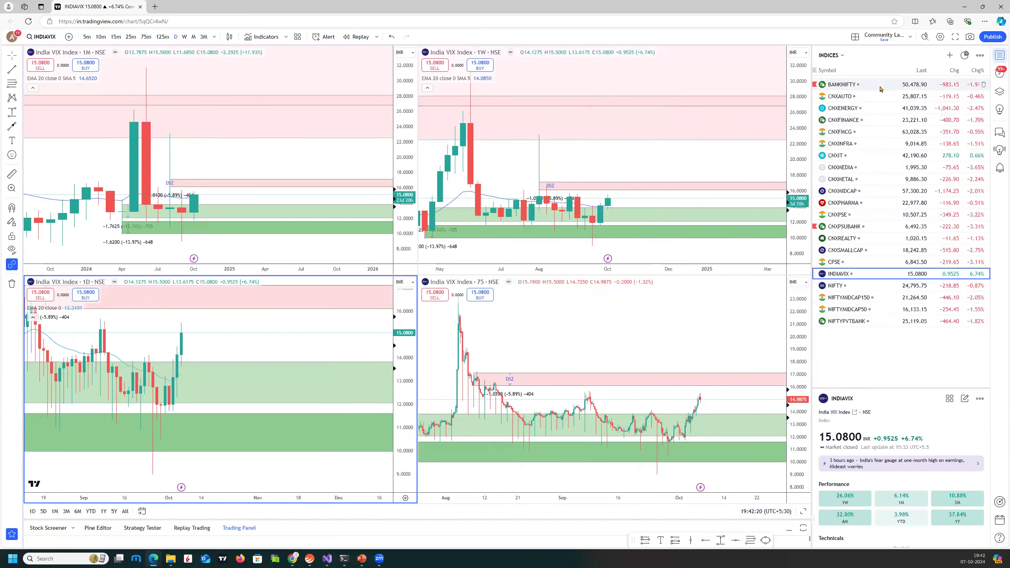
left_click(842, 85)
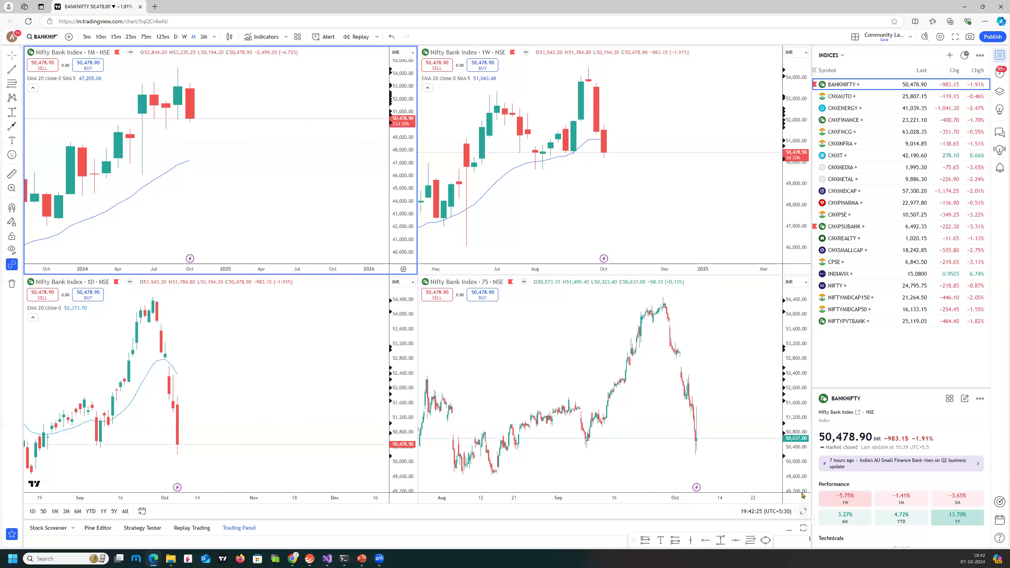
- Maximize the Bank Nifty monthly chart and draw a -5.66% price-range zone styled with the MDZ template
key("alt+Return")
scroll(605, 263, "up", 3)
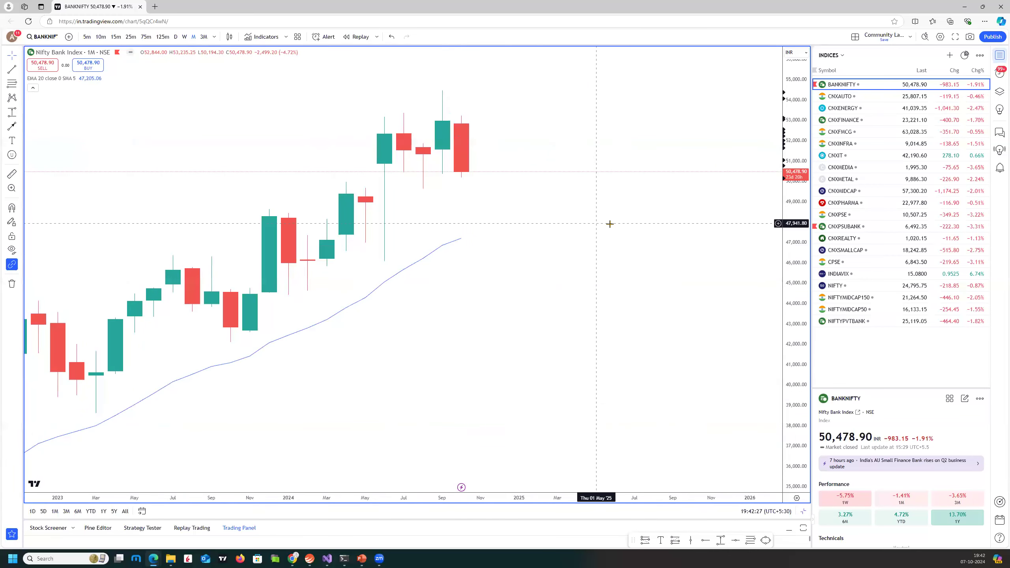
scroll(611, 224, "down", 3)
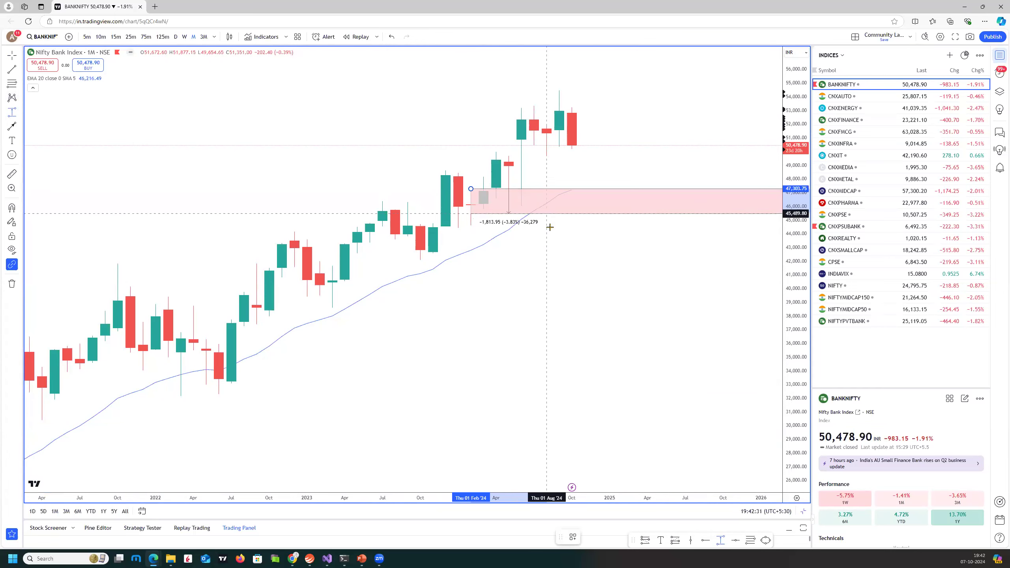
left_click(556, 226)
right_click(556, 228)
mouse_move(597, 234)
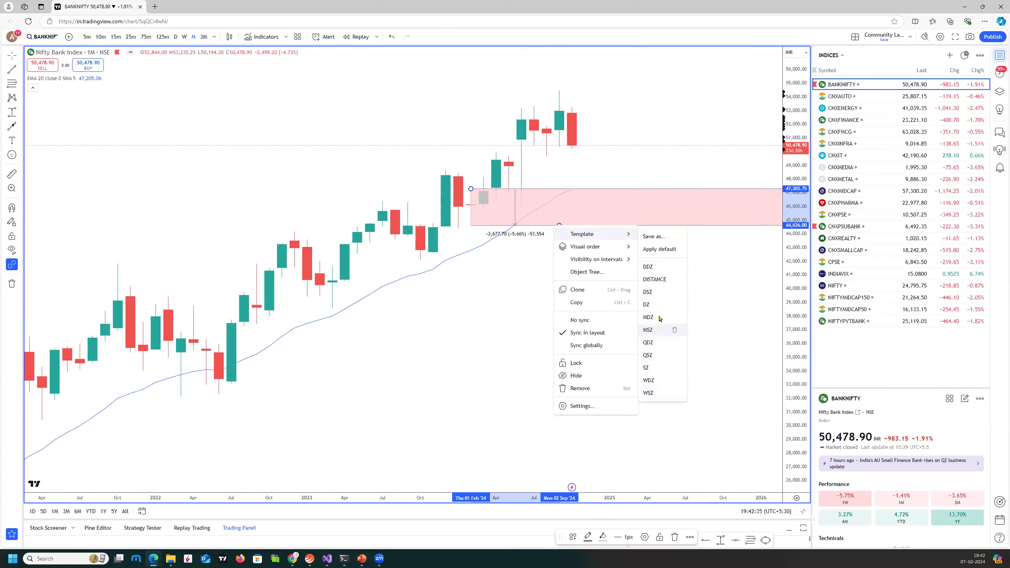
left_click(652, 318)
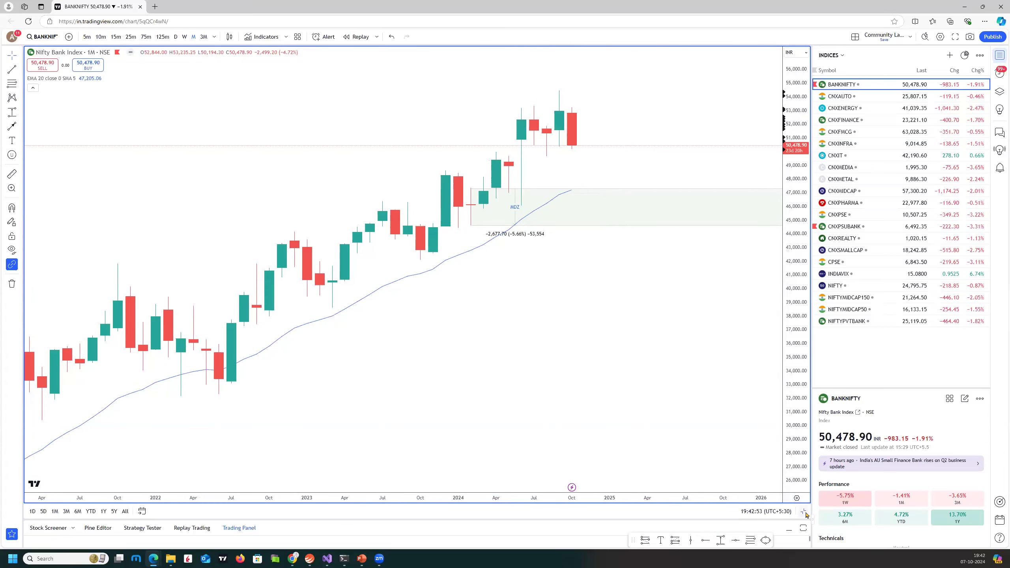
- Maximize the weekly Bank Nifty chart and draw a WDZ demand zone below the recent lows
key("alt+Return")
left_click(662, 223)
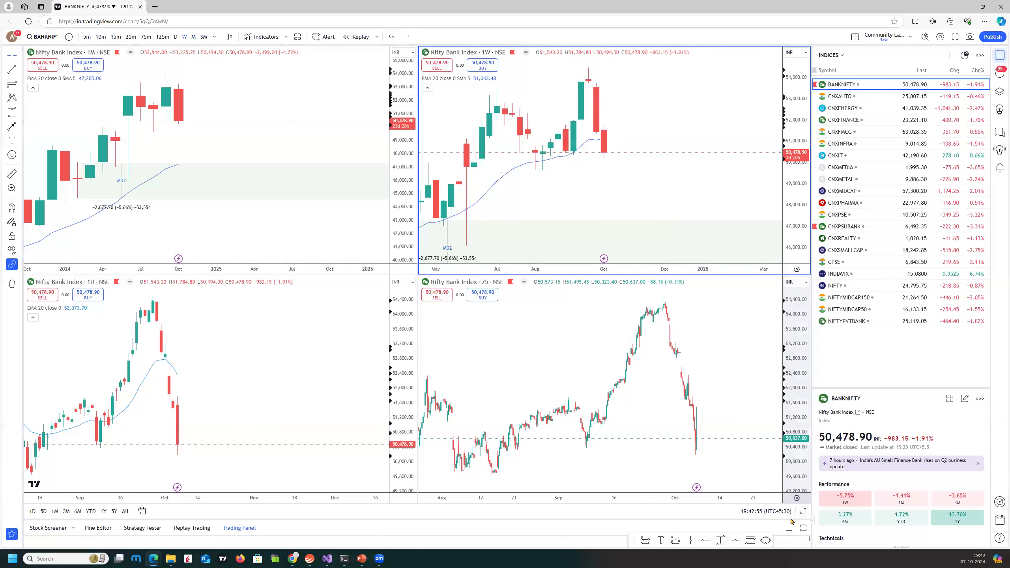
key("alt+Return")
left_click_drag(541, 209, 355, 211)
left_click(12, 113)
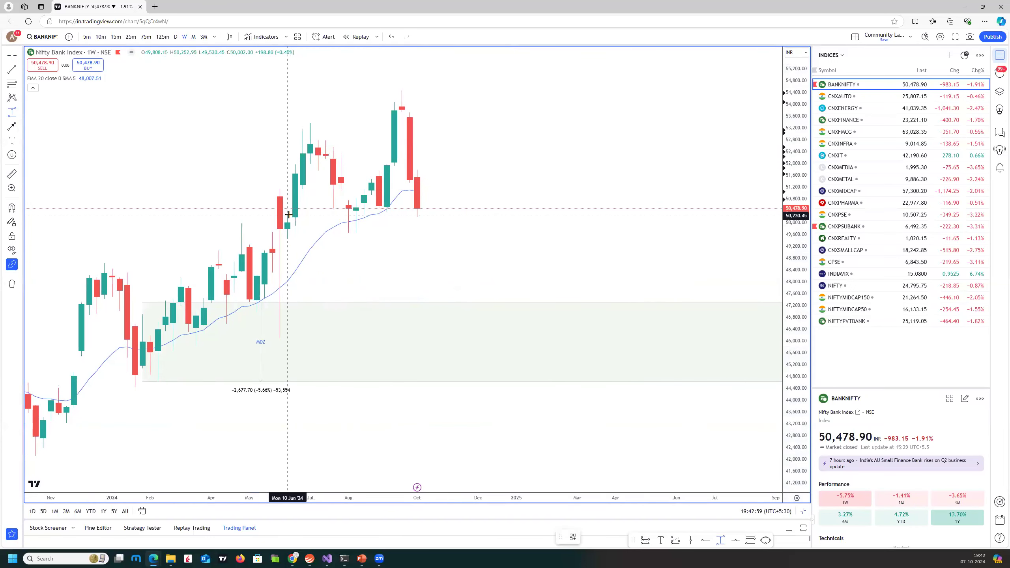
left_click(287, 216)
left_click(382, 236)
right_click(381, 238)
mouse_move(413, 245)
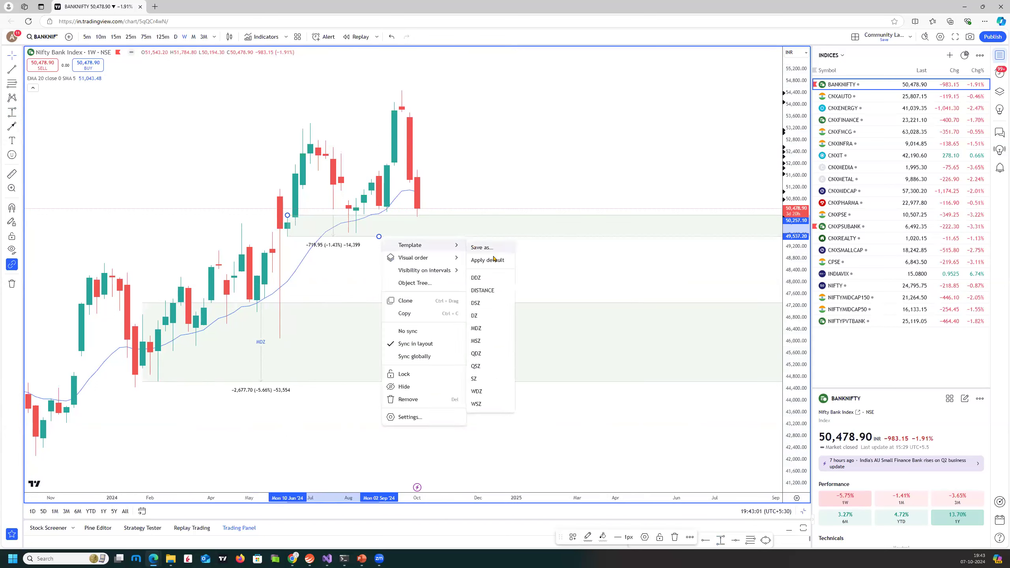
left_click(476, 392)
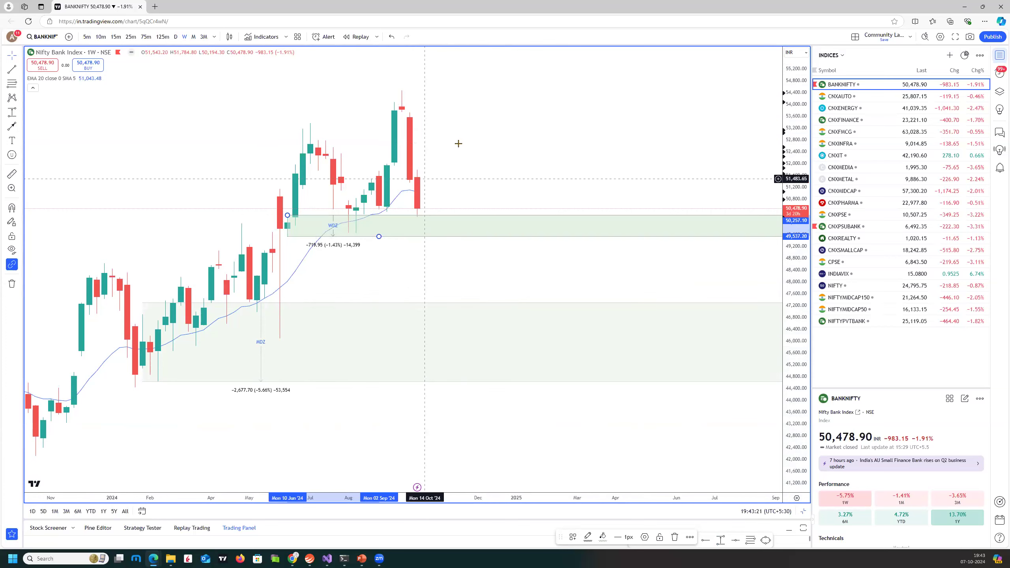
- Draw a zone at the recent weekly high and style it with the WSZ template
left_click(402, 91)
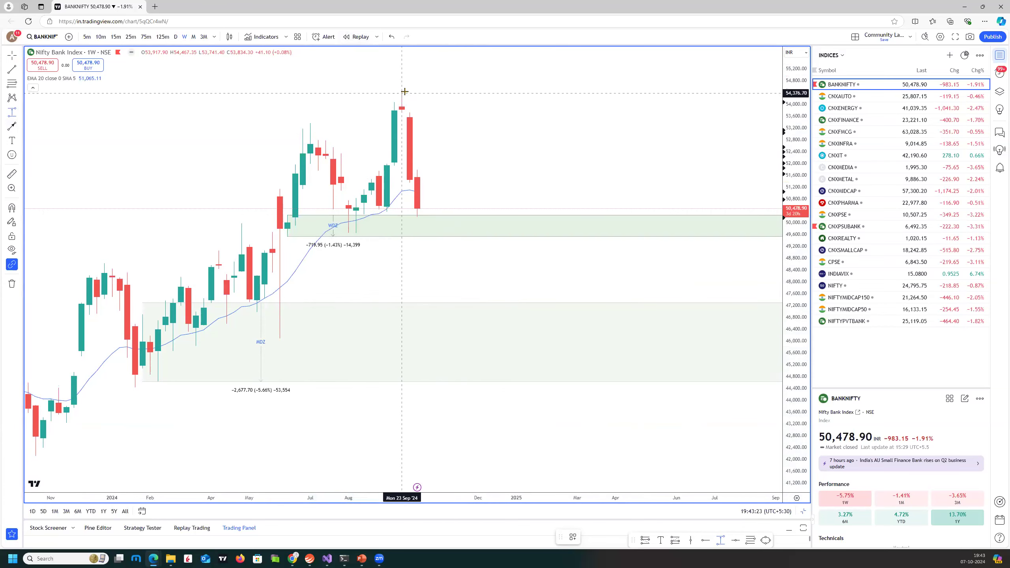
left_click(485, 115)
right_click(485, 116)
mouse_move(501, 124)
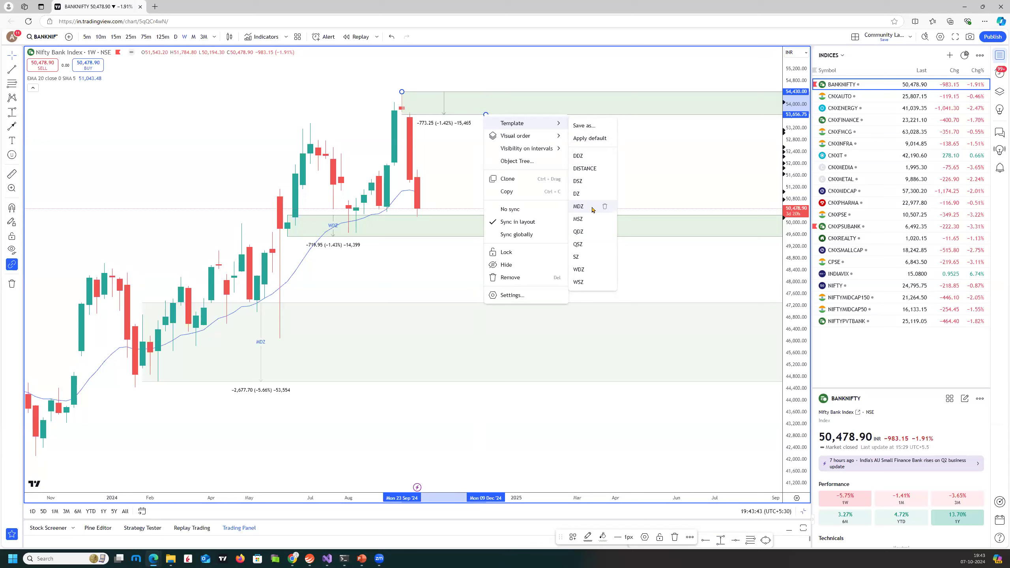
left_click(579, 282)
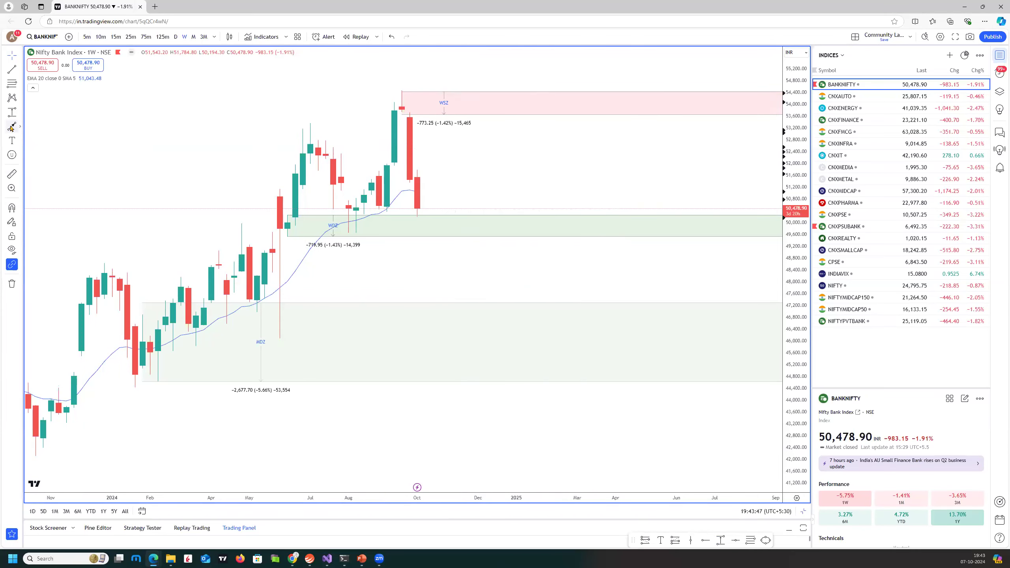
- Measure the 4,652.85 (9.36%) gap from the demand zone to the supply zone, then restore the four-chart layout
left_click(485, 232, "shift")
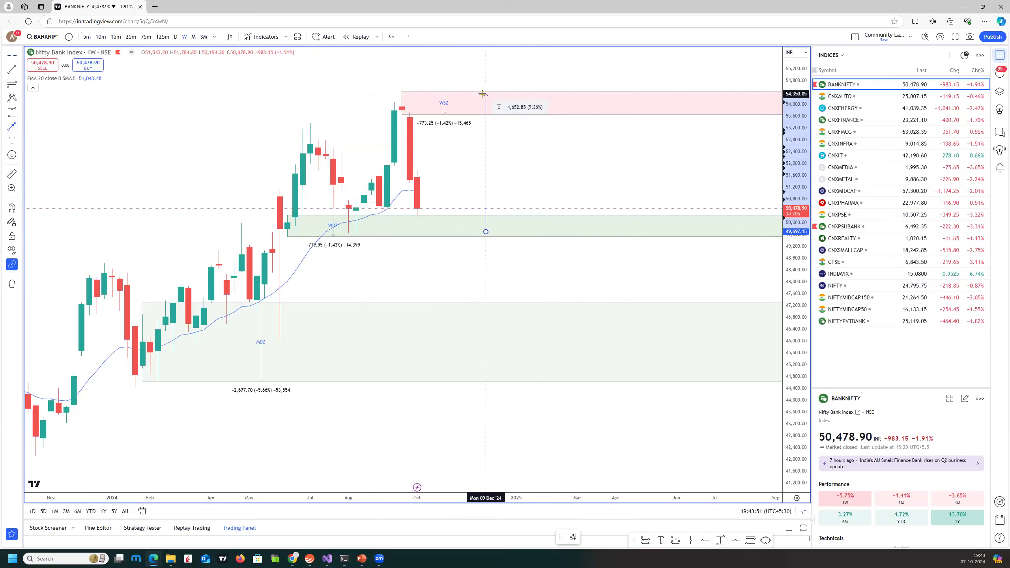
left_click(482, 94)
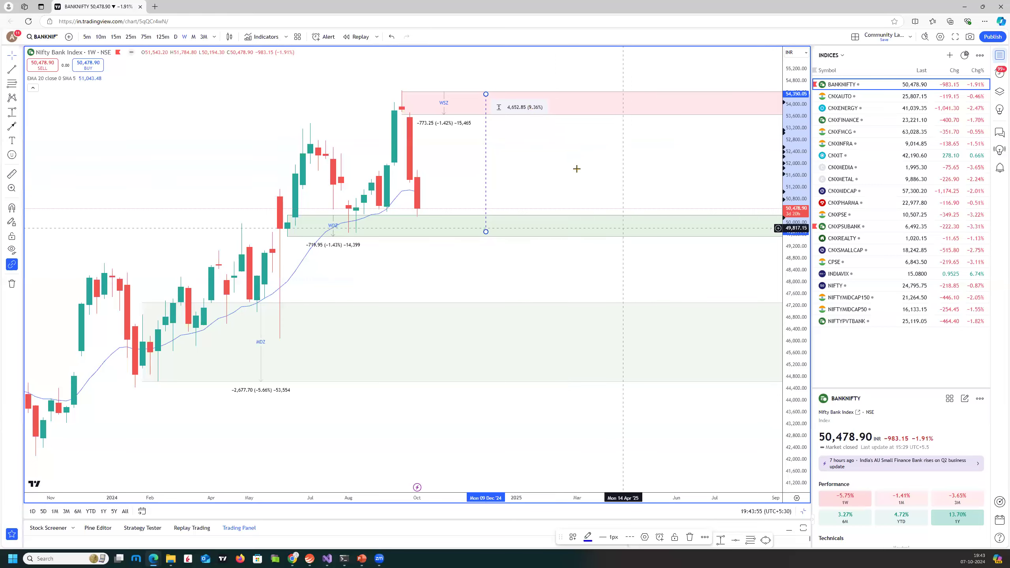
scroll(575, 167, "down", 2)
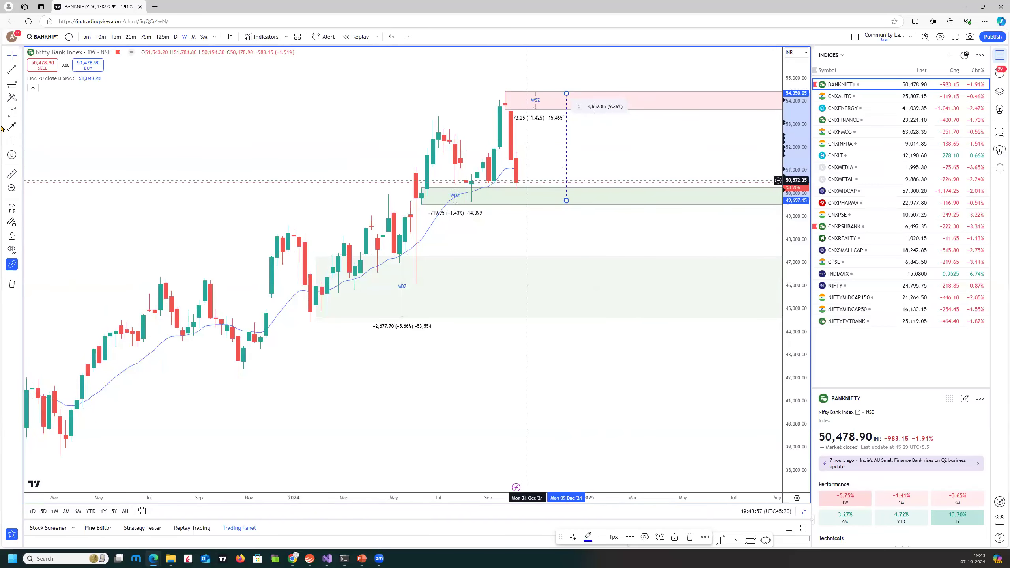
key("alt+Return")
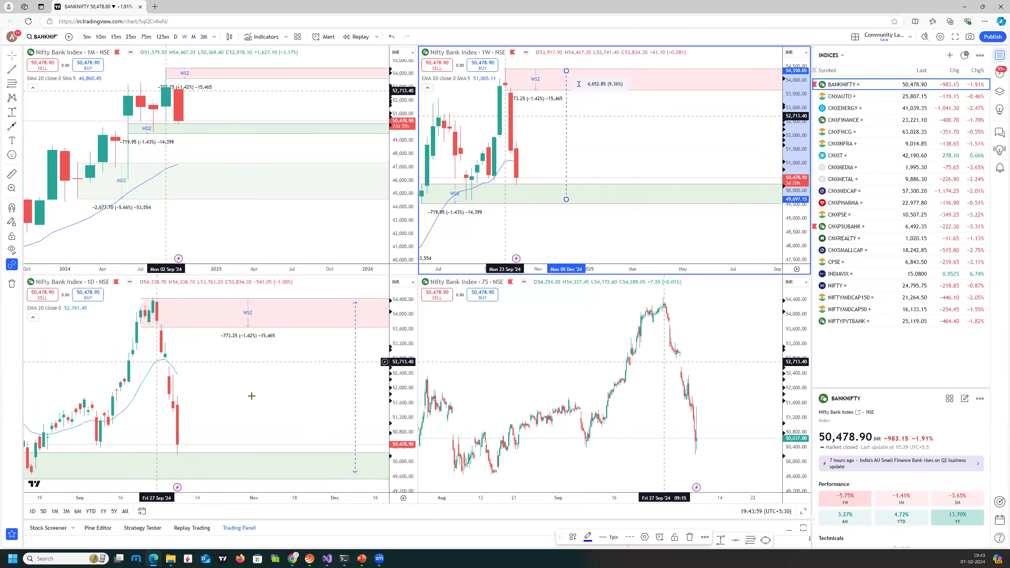
- Enlarge the daily Bank Nifty chart and mark a DSZ supply zone below the September peak
left_click(248, 397)
key("alt+Return")
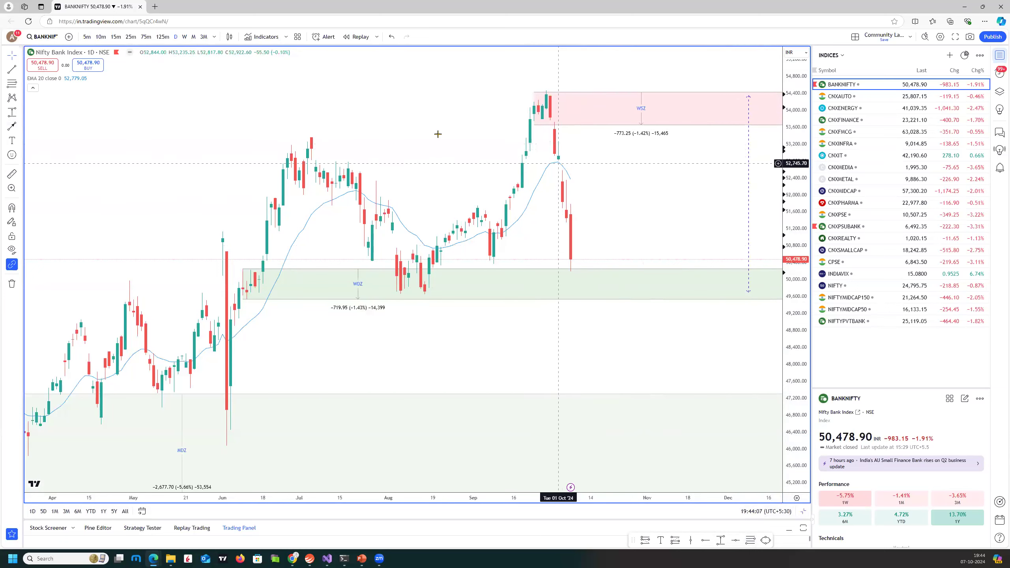
left_click(12, 112)
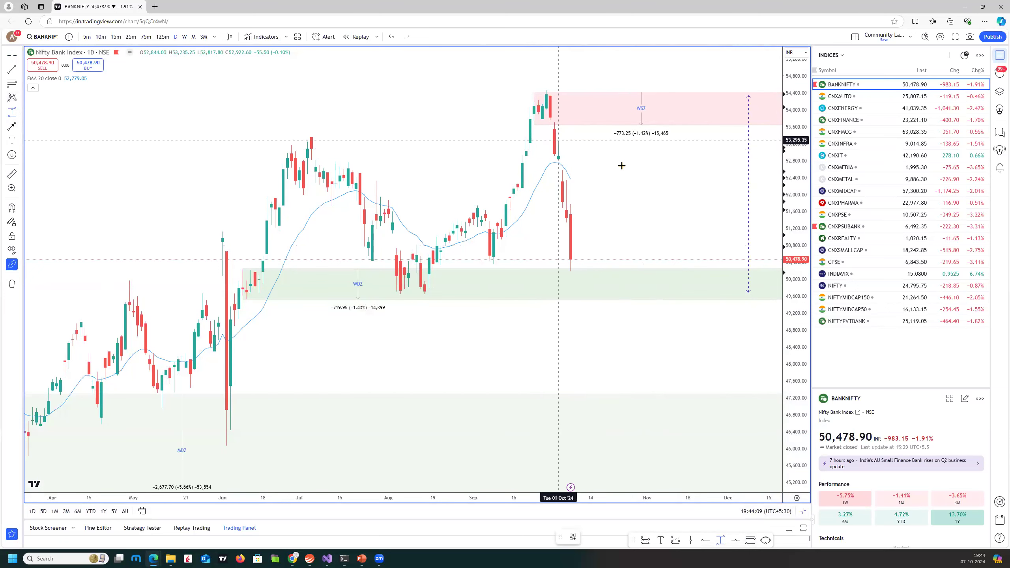
left_click(558, 140)
left_click(635, 161)
right_click(635, 162)
mouse_move(700, 170)
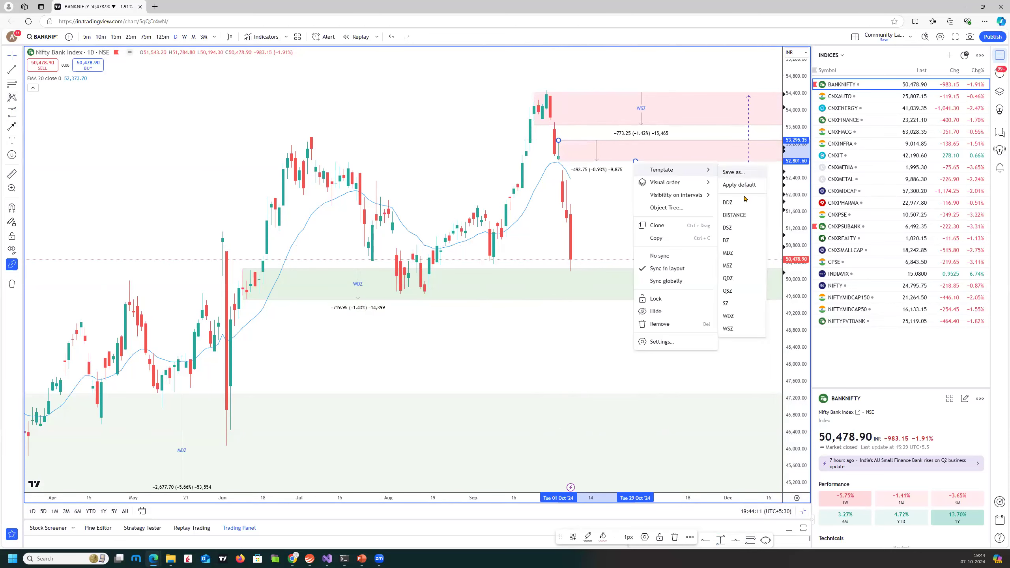
left_click(727, 227)
- Draw a price range at the recent daily lows and apply the DDZ demand template
left_click_drag(622, 208, 575, 235)
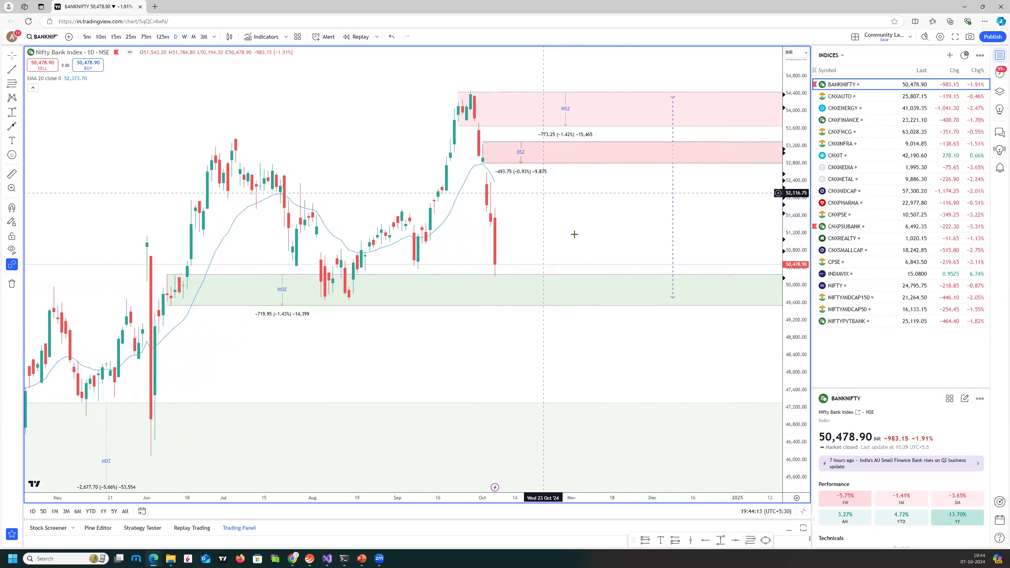
left_click(11, 114)
left_click_drag(159, 299, 232, 333)
right_click(285, 340)
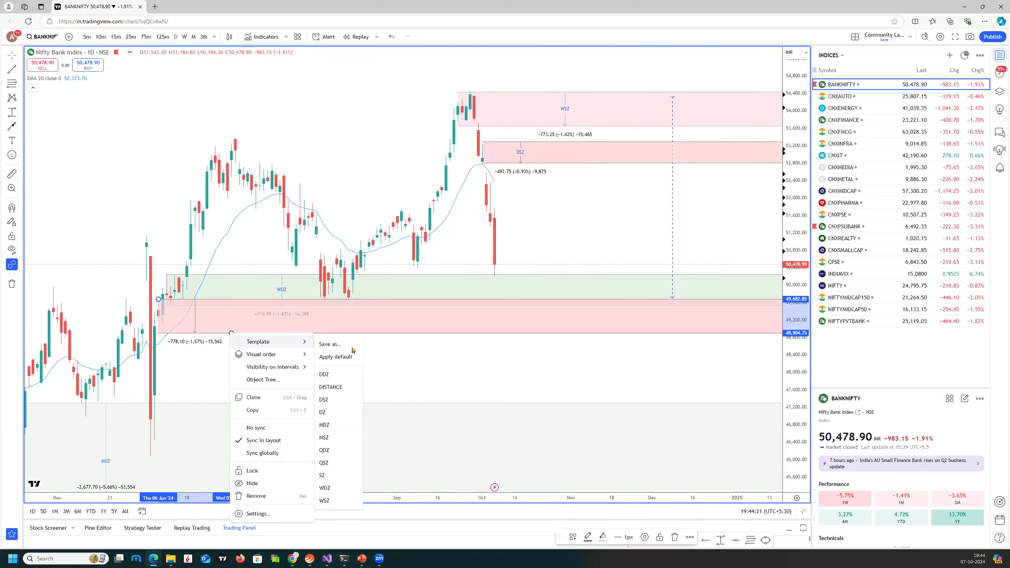
left_click(330, 376)
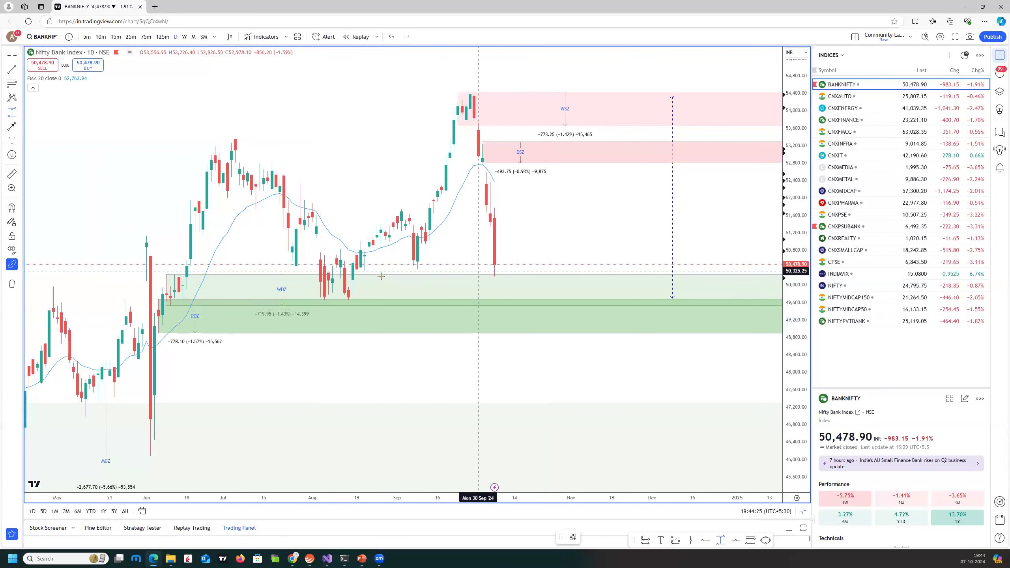
- Add a second DDZ demand zone at the mid-August low
left_click(348, 282)
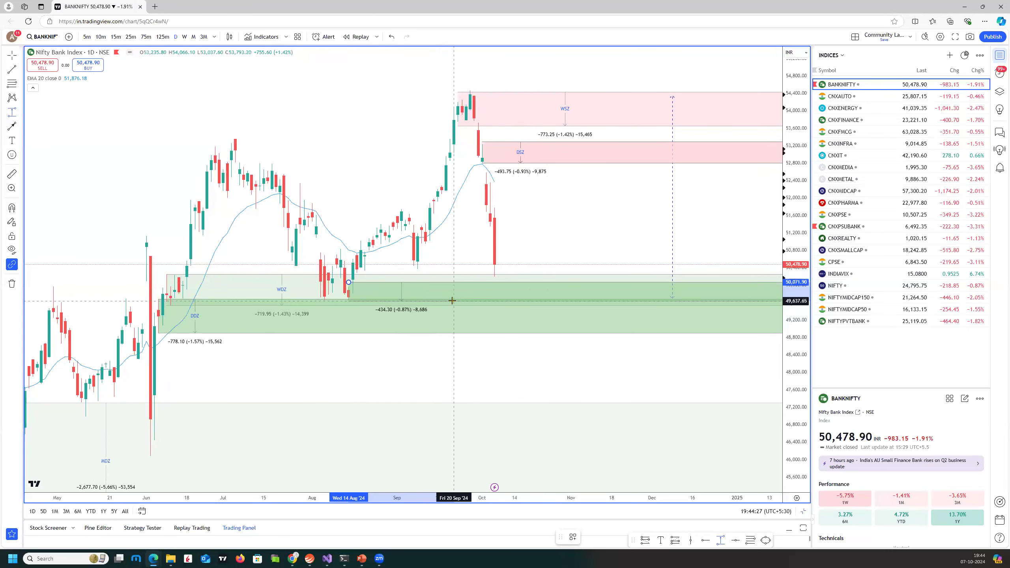
left_click(453, 302)
right_click(454, 301)
mouse_move(518, 311)
left_click(554, 344)
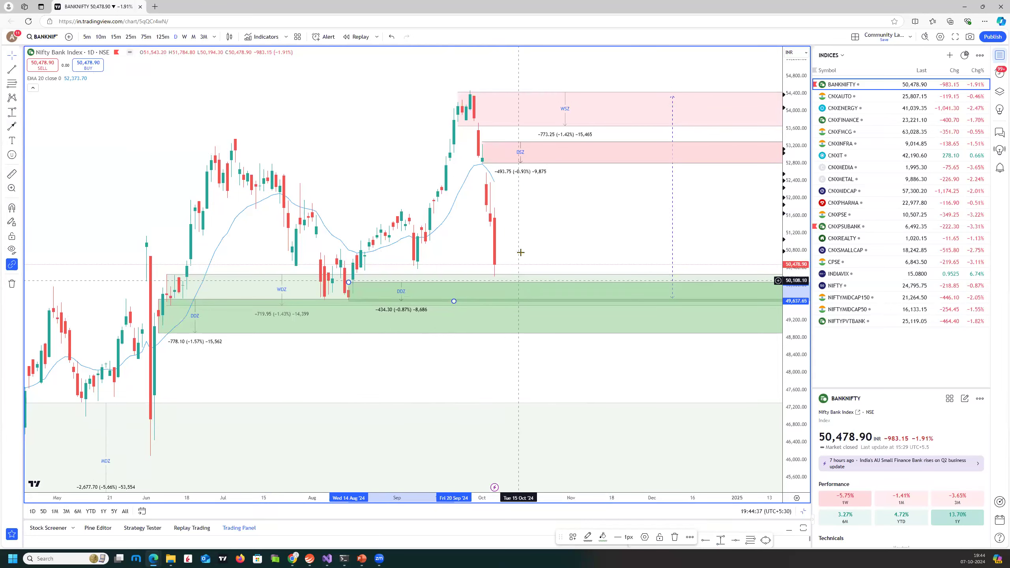
- Measure the 2,623.85 (5.23%) gap from the demand zone's top to the DSZ base
left_click(555, 273)
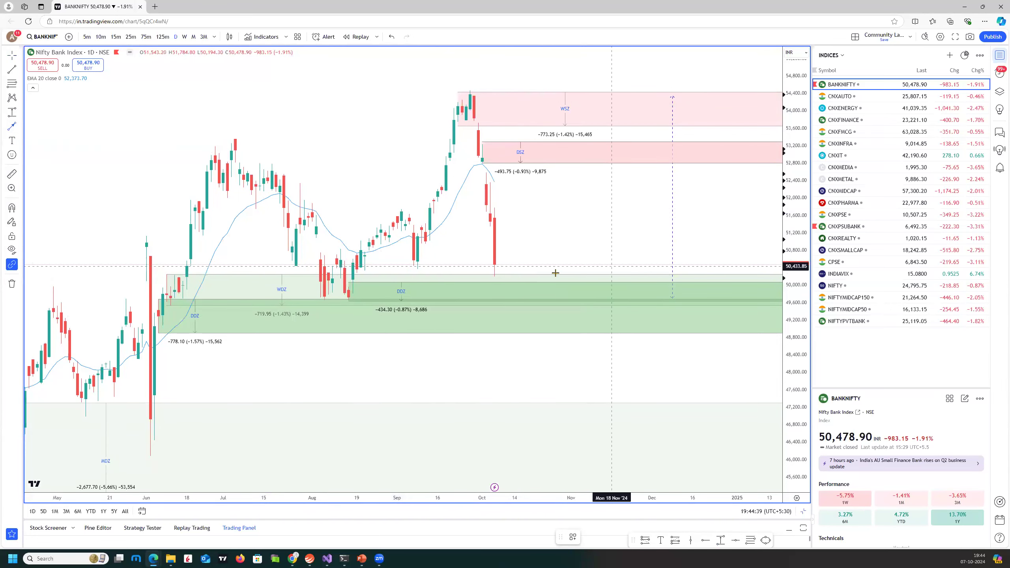
left_click(547, 279)
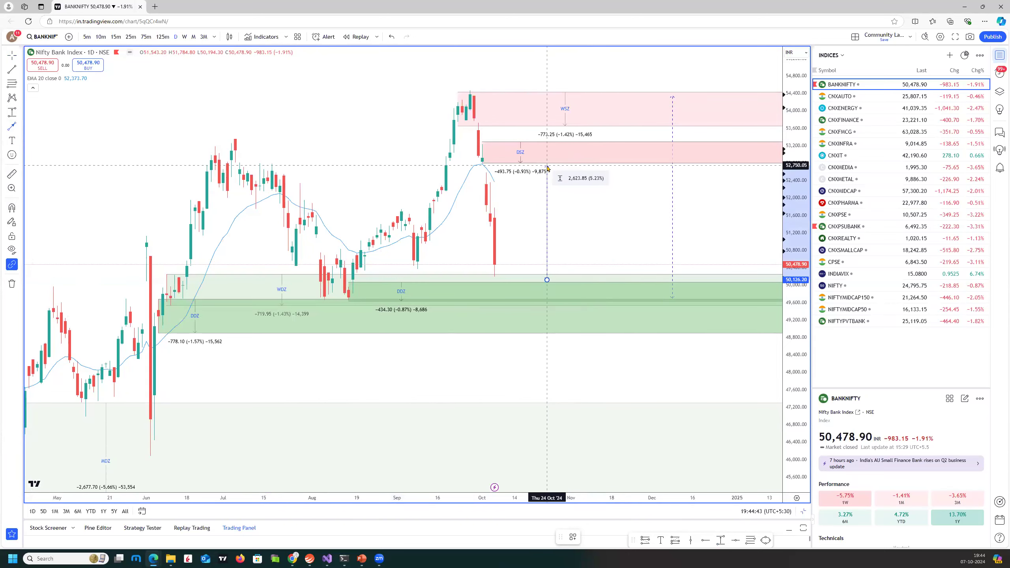
left_click(547, 165)
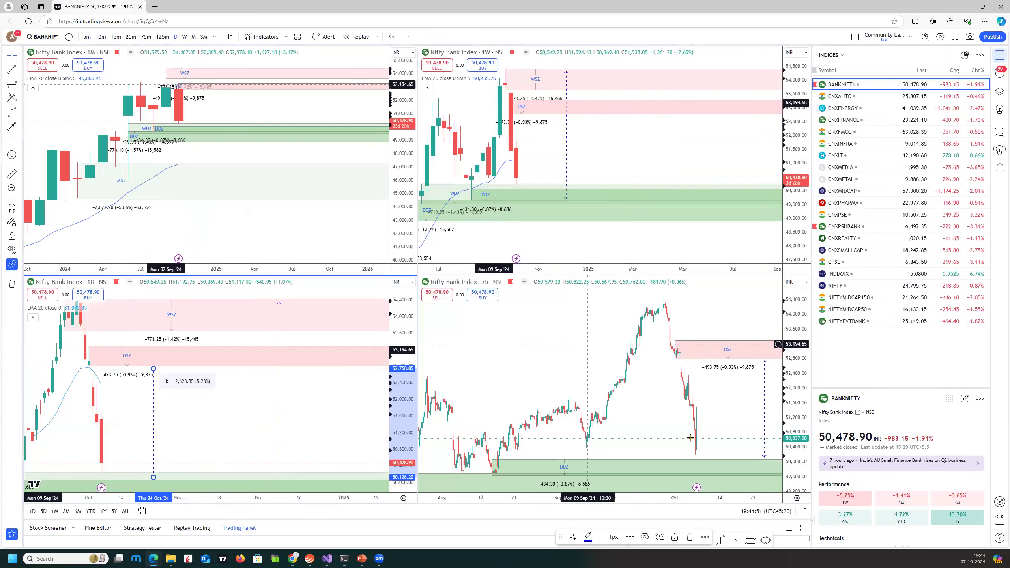
- Switch Bank Nifty to 75-minute candles and add an SZ supply rectangle over the early-October bounce
type("75")
key("Return")
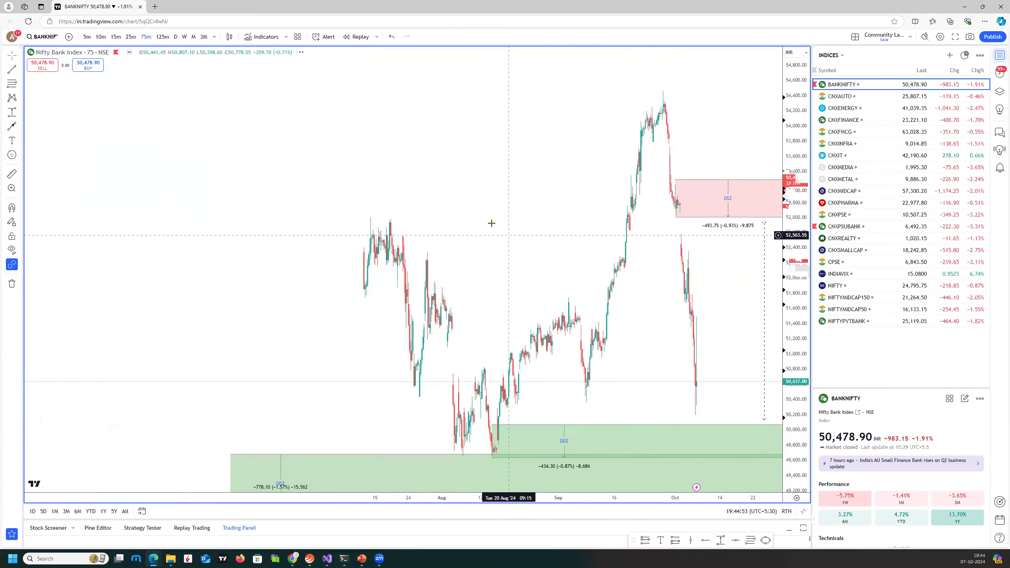
scroll(690, 462, "up", 5)
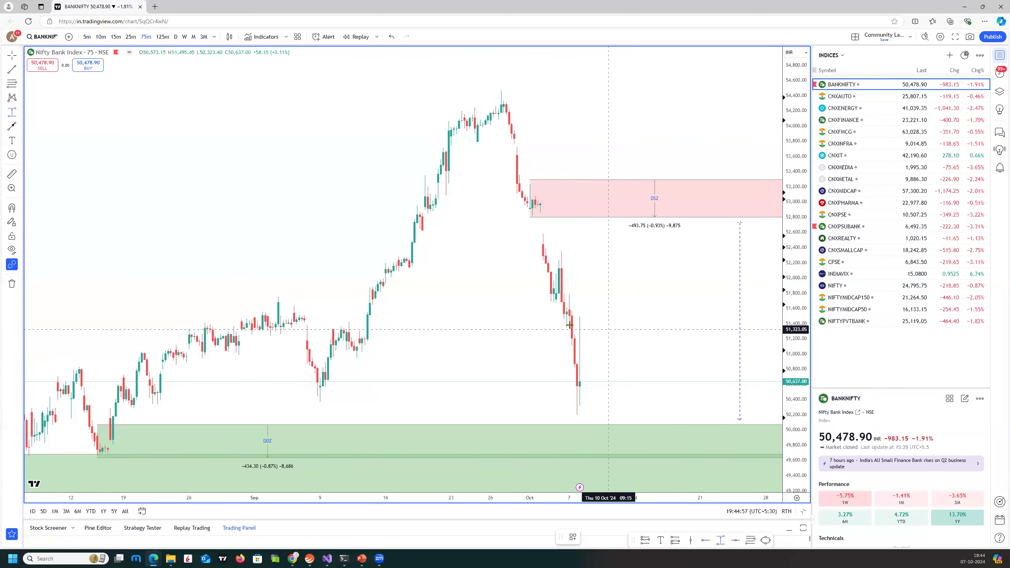
left_click_drag(566, 321, 627, 293)
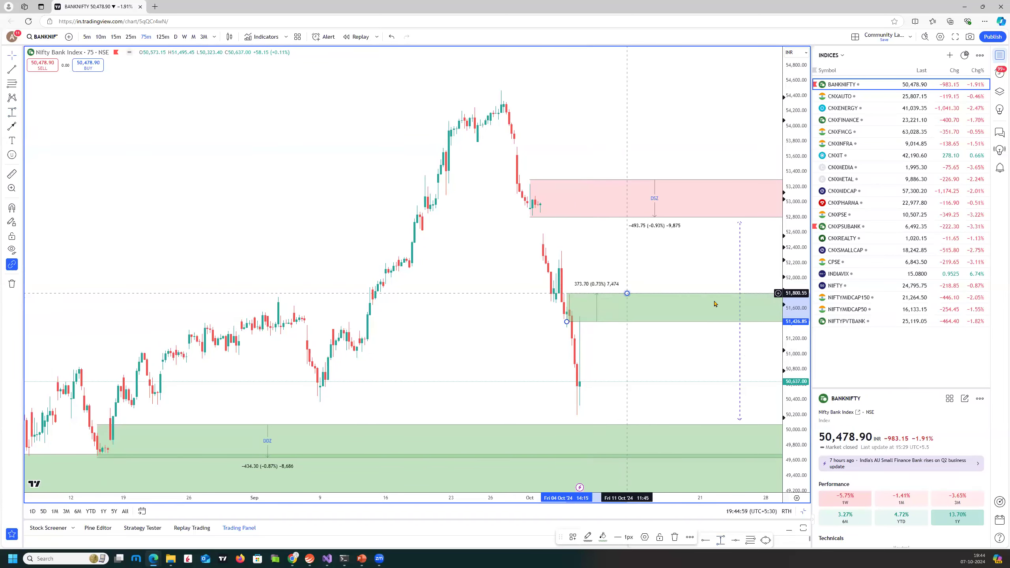
right_click(627, 293)
mouse_move(660, 302)
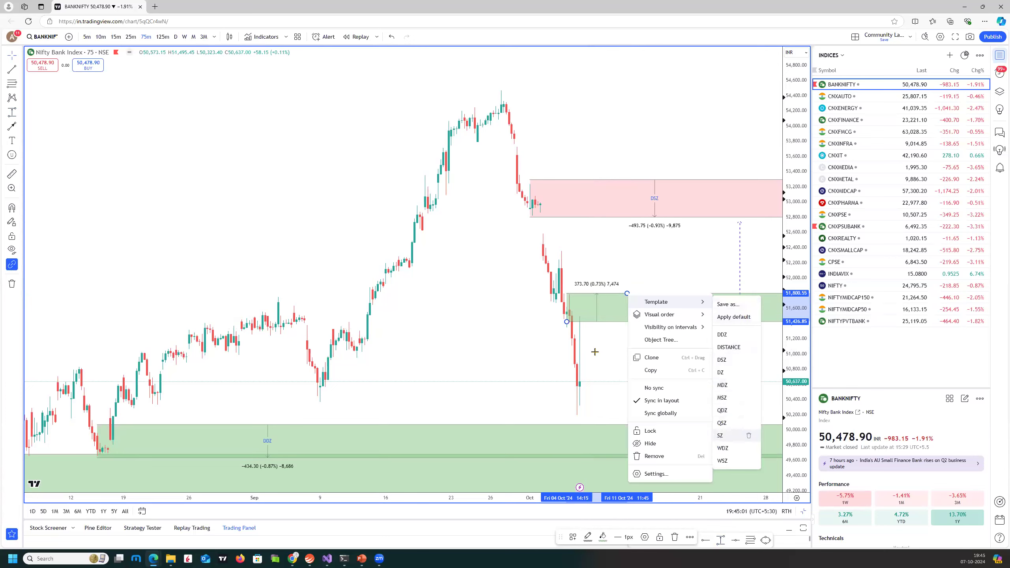
left_click(731, 436)
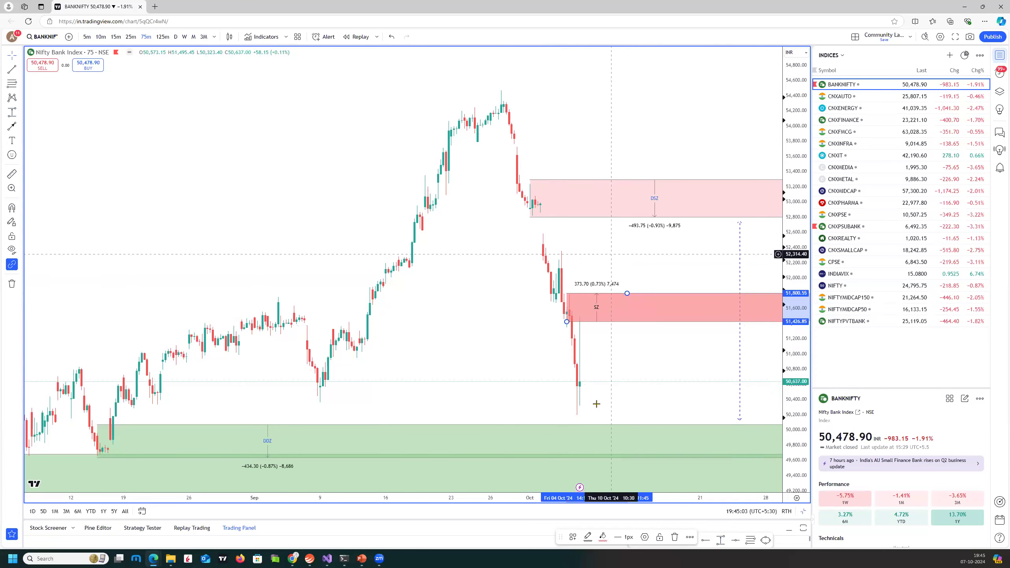
- Draw a green DZ demand range at the mid-August lows, measuring -243.95 (-0.49%)
left_click(12, 112)
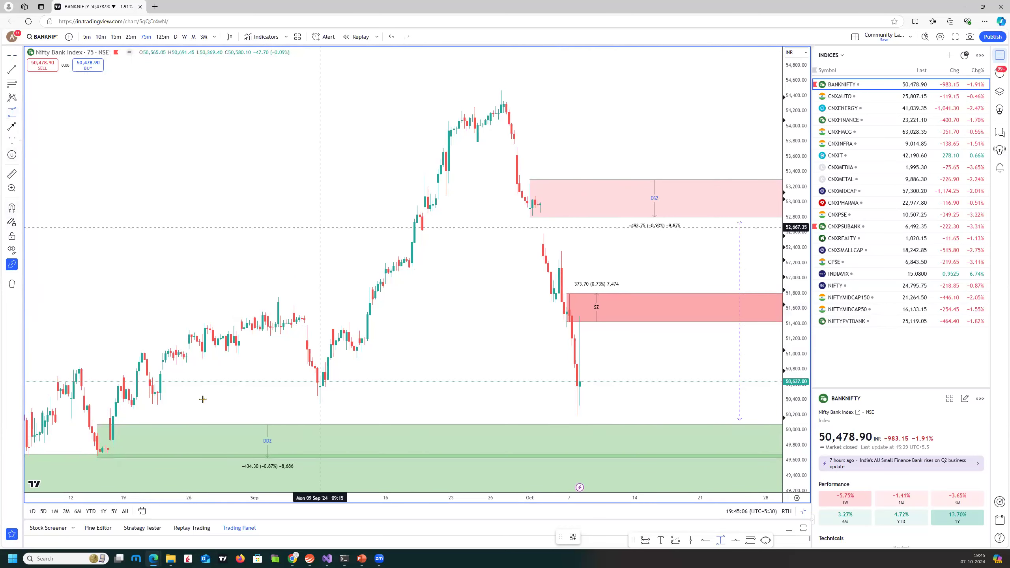
left_click(103, 440)
left_click(157, 458)
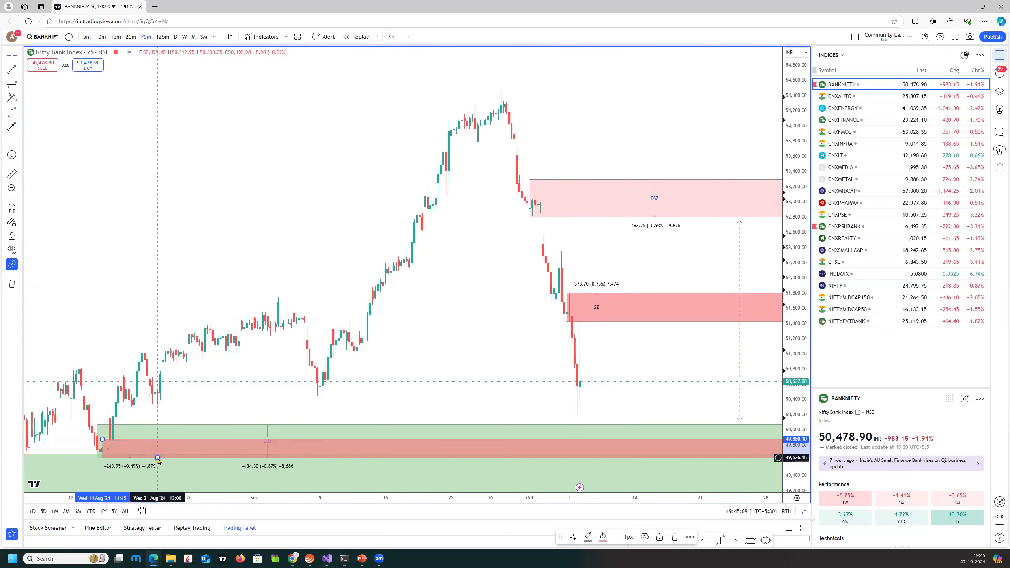
right_click(157, 459)
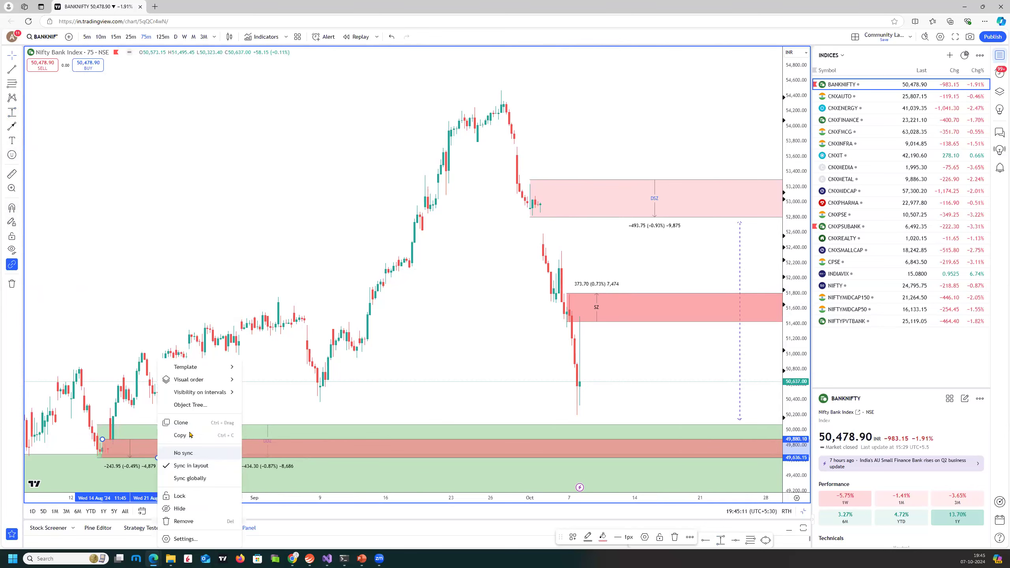
mouse_move(201, 368)
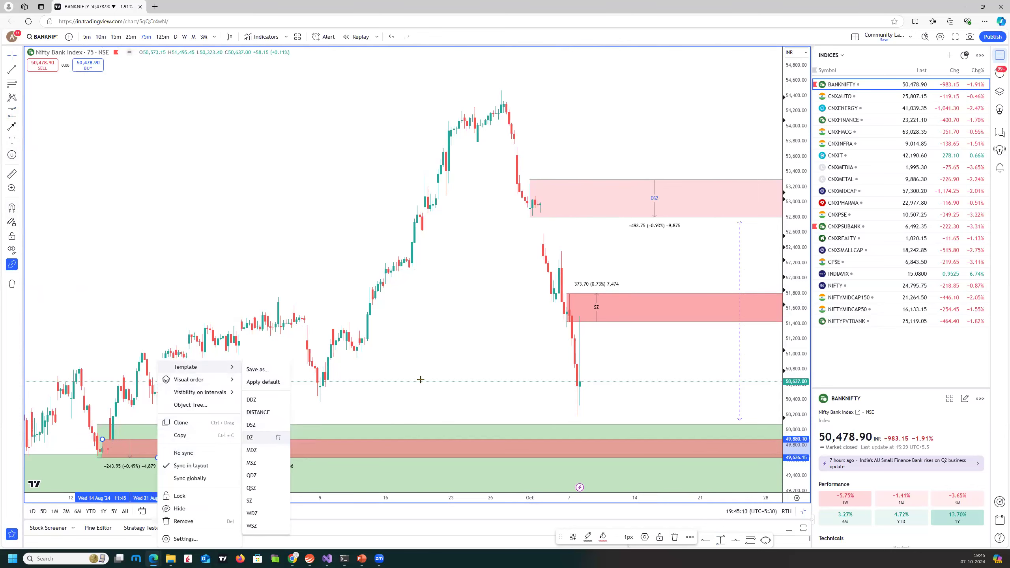
left_click(249, 438)
scroll(461, 365, "down", 4)
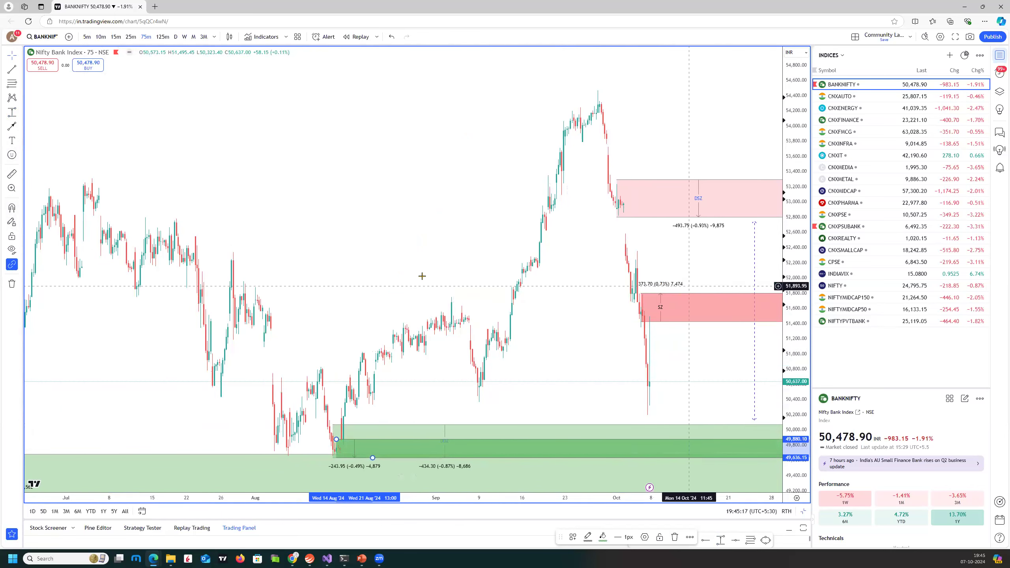
scroll(433, 279, "up", 4)
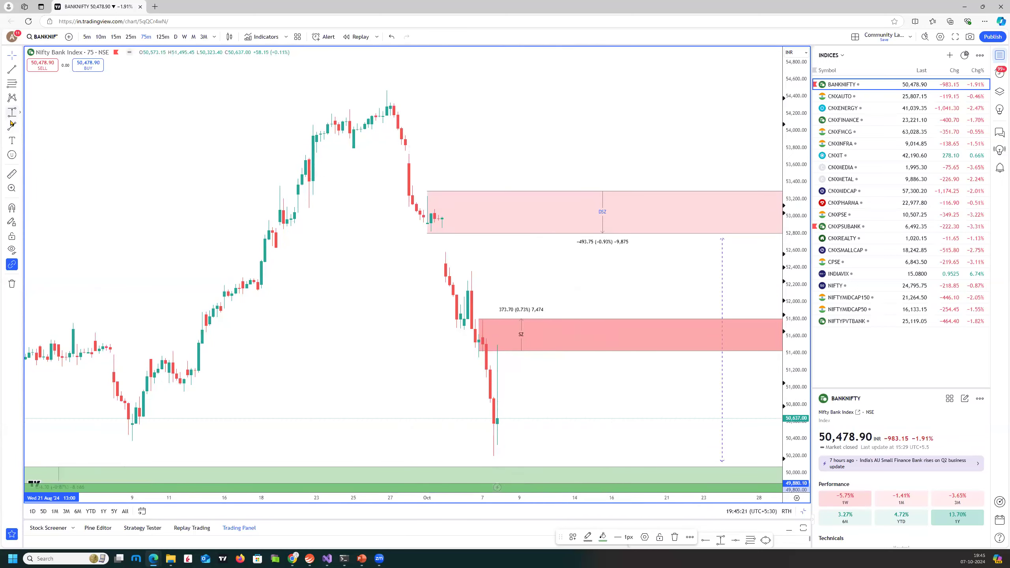
- Draw a price range at the late-September top and apply the red SZ template
left_click(495, 127)
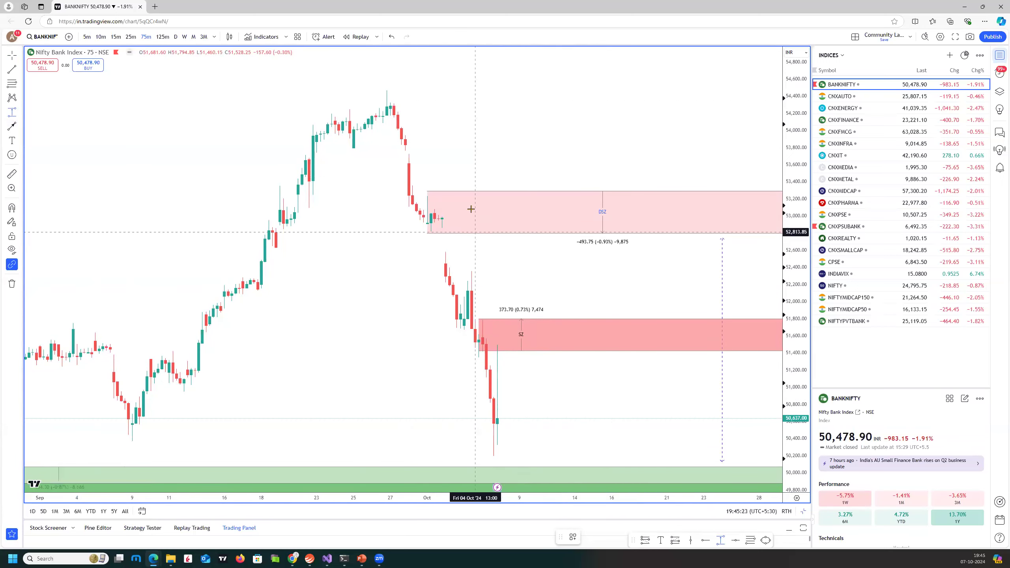
left_click_drag(401, 149, 457, 132)
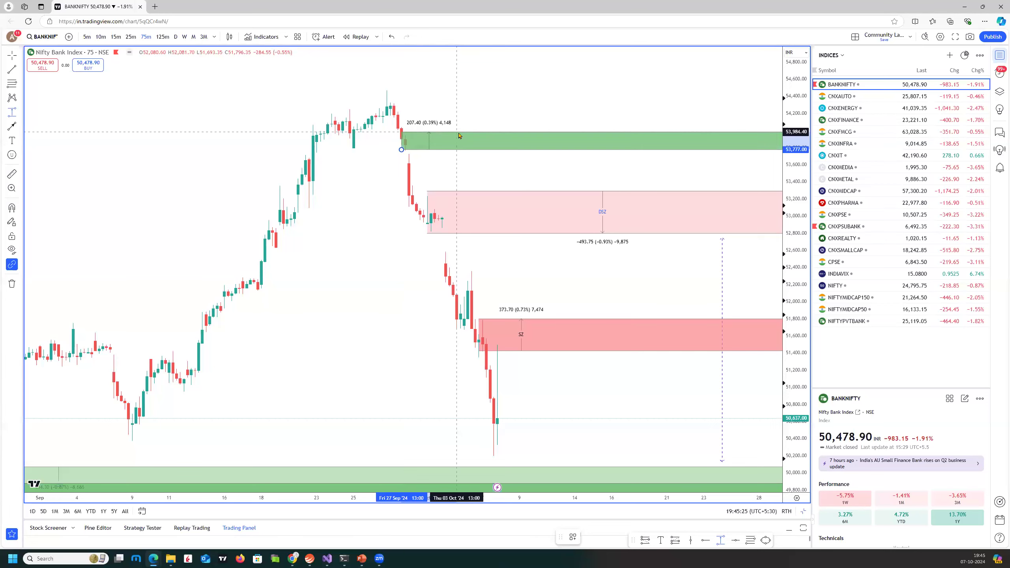
right_click(459, 135)
mouse_move(501, 140)
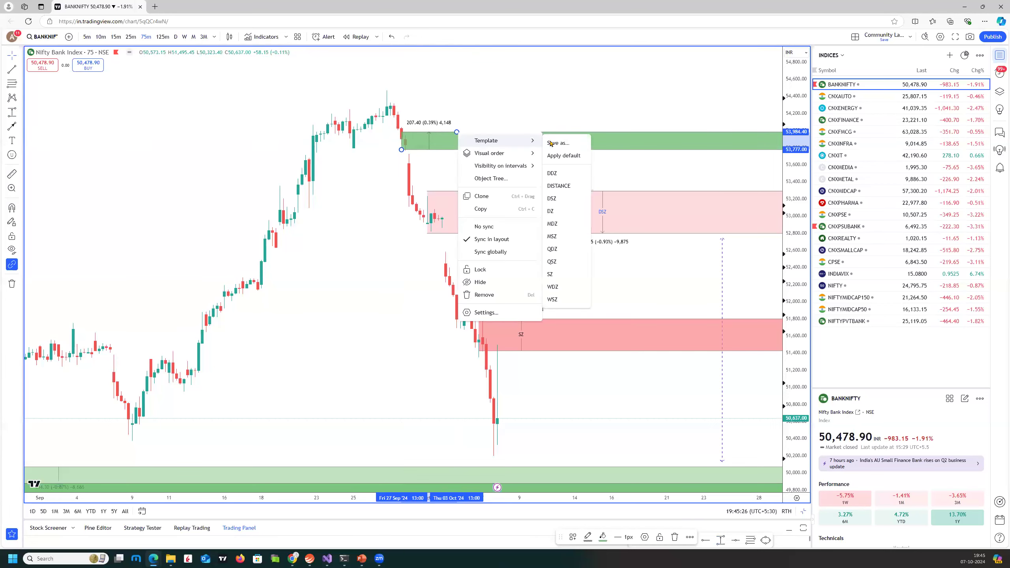
left_click(561, 274)
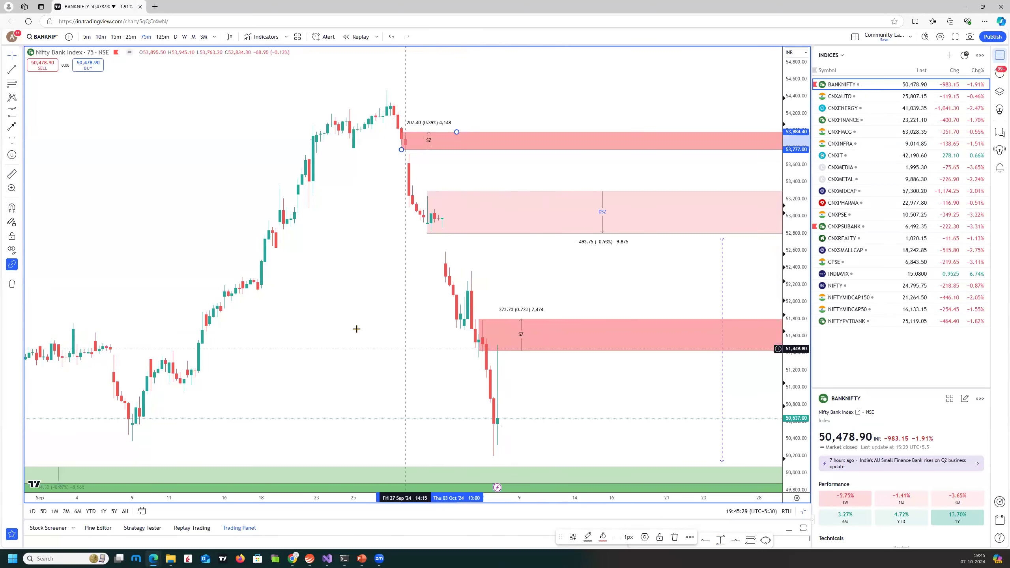
scroll(356, 328, "down", 5)
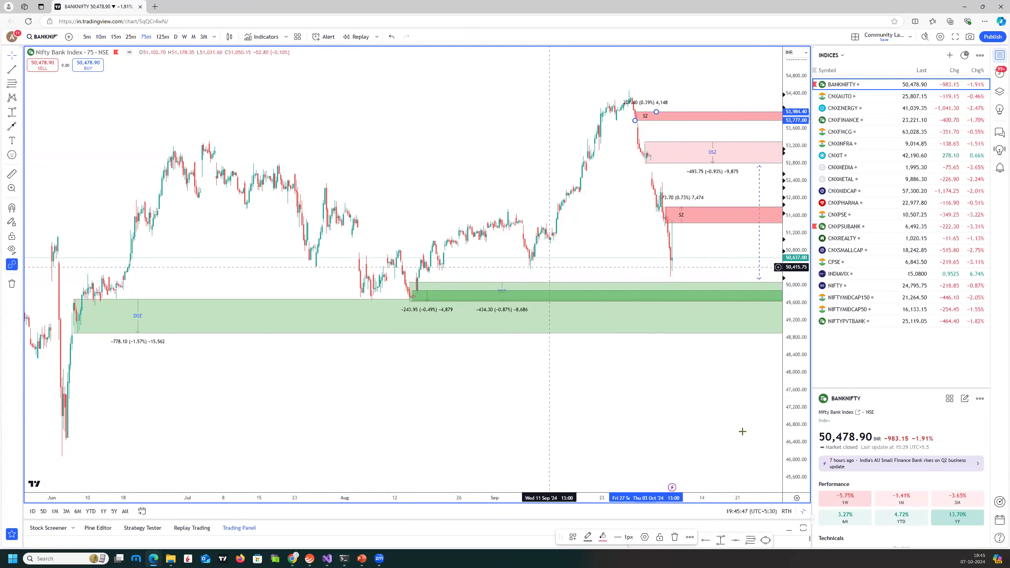
- Restore the four-chart 1M, 1W, 1D and 75-minute Bank Nifty layout and zoom out
left_click(802, 513)
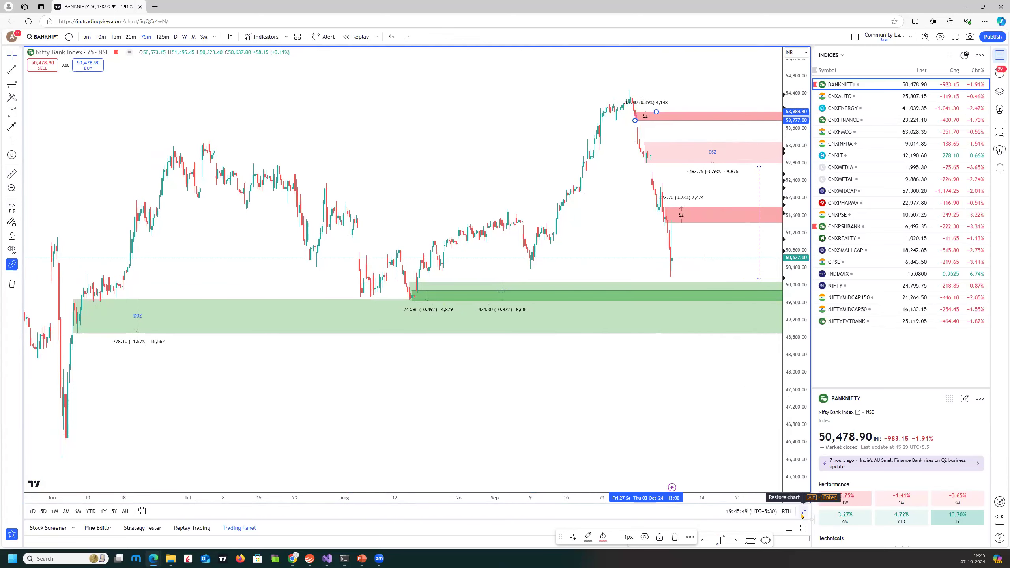
scroll(428, 331, "down", 2)
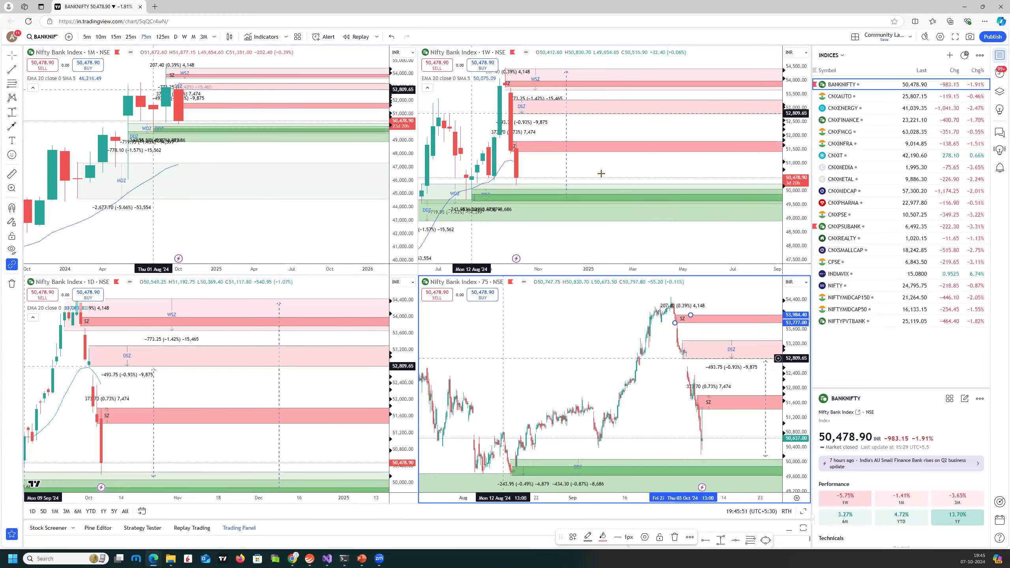